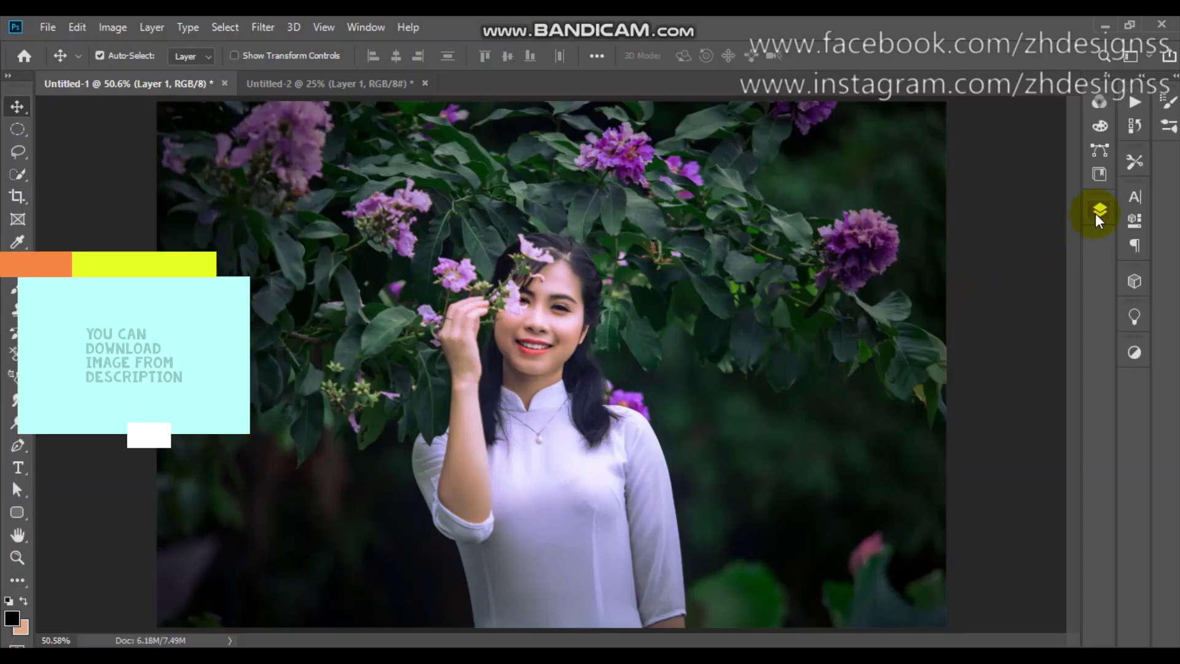
- Toggle the adjustment layers and zoom on the face to compare before and after
click(1098, 210)
mouse_move(892, 310)
mouse_down()
mouse_move(893, 443)
mouse_move(895, 311)
mouse_up()
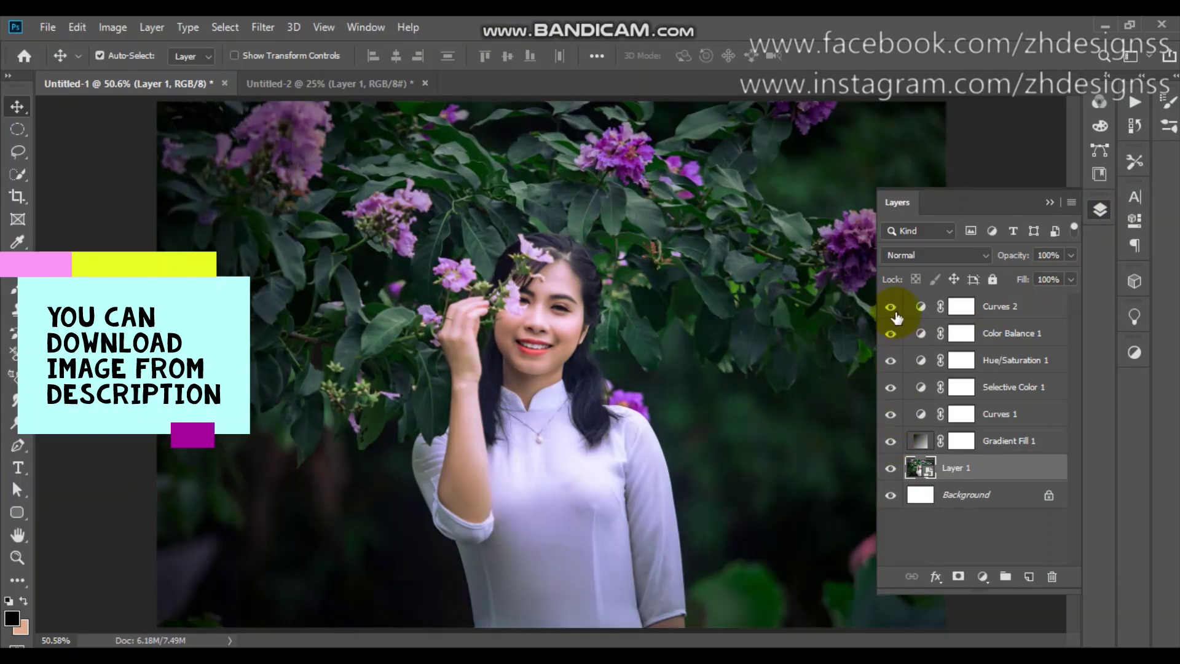
key(ctrl+plus)
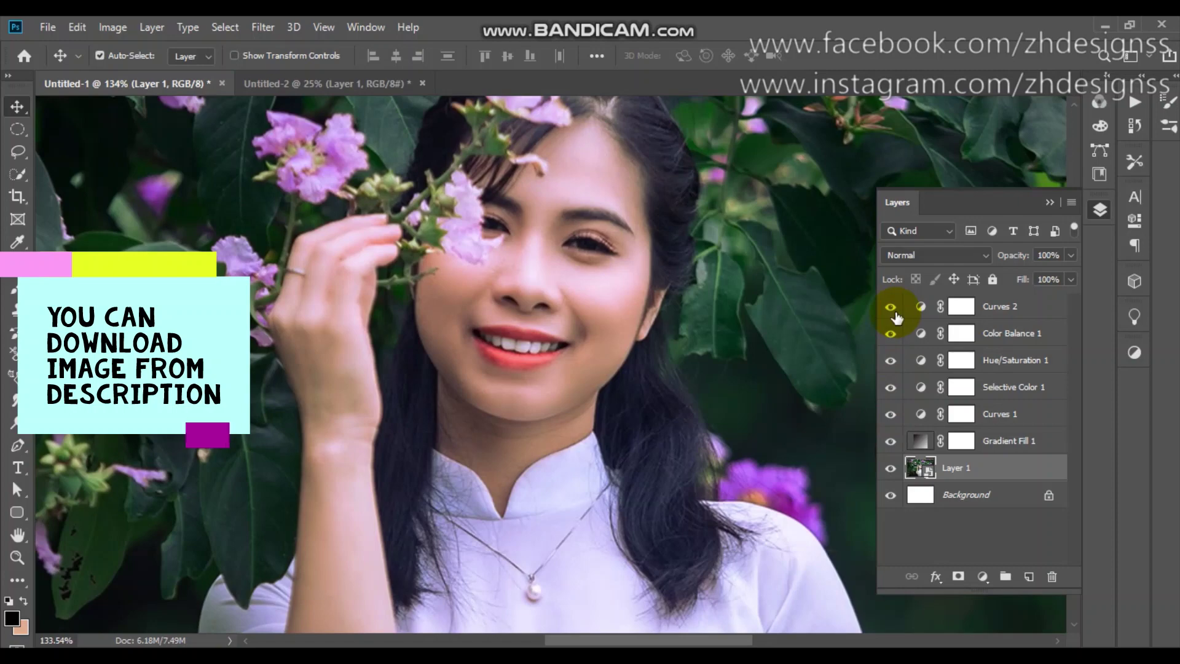
key(ctrl+0)
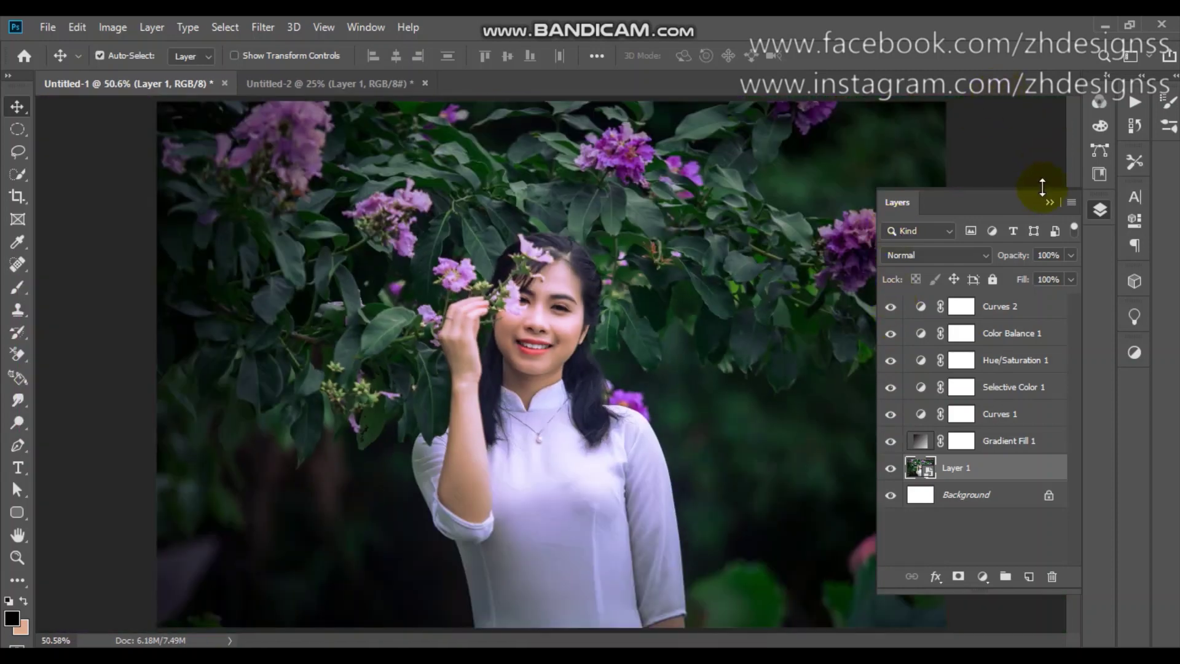
click(1047, 203)
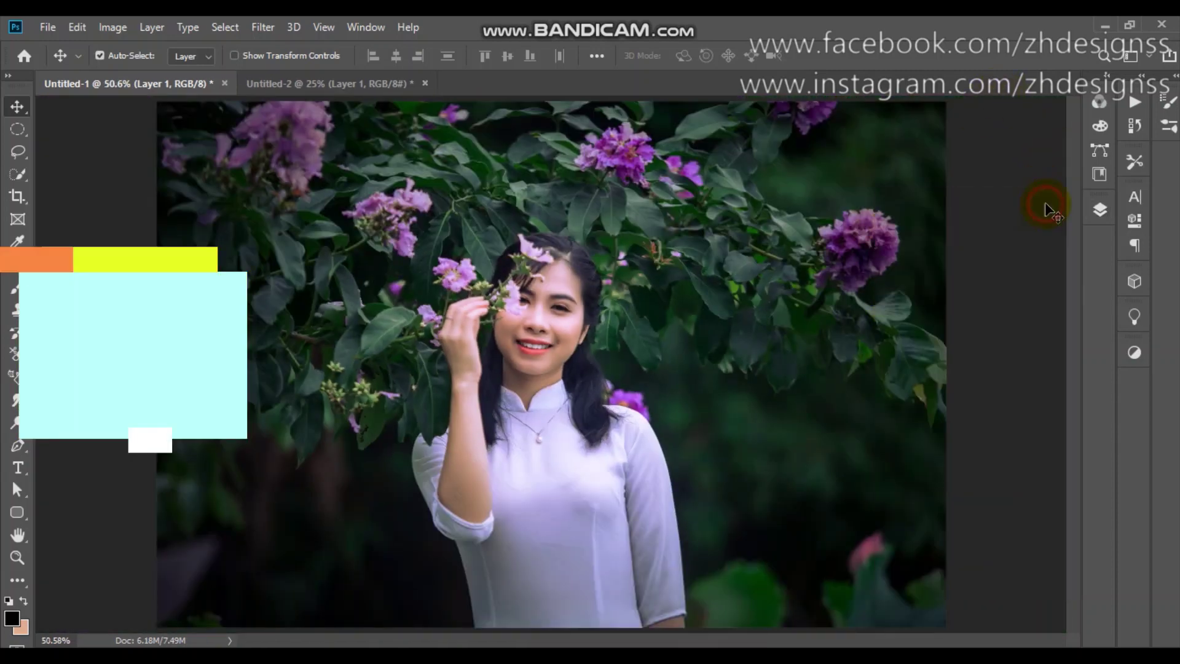
- In the Untitled-2 document, add a new Gradient fill layer
click(319, 86)
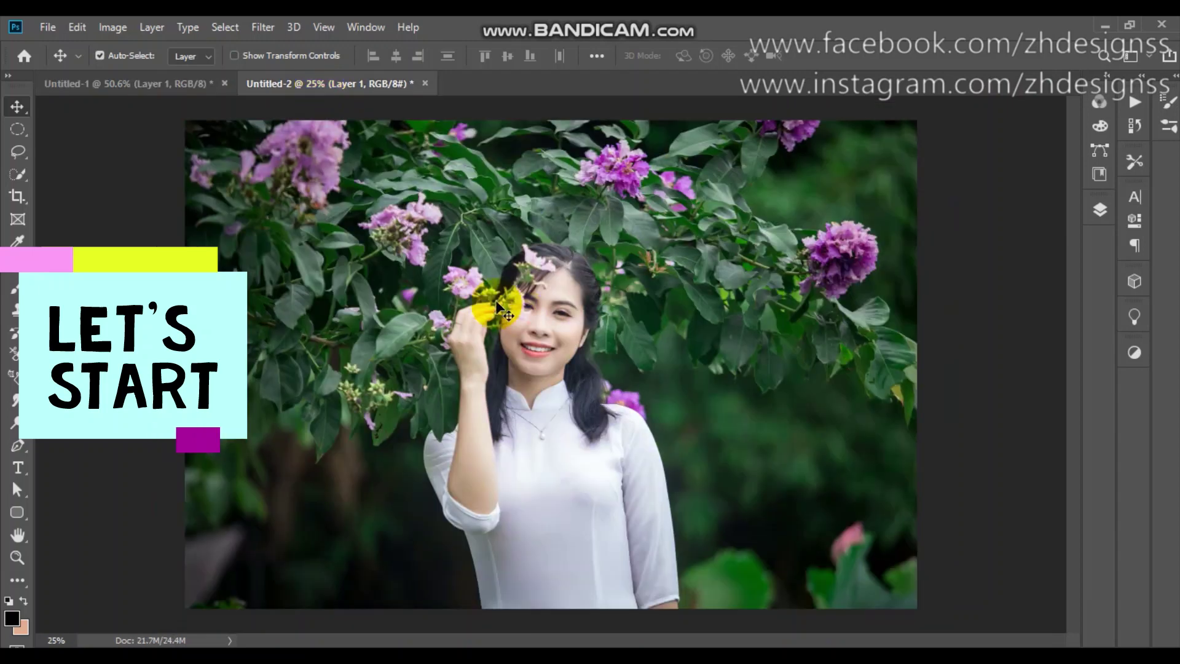
click(1107, 211)
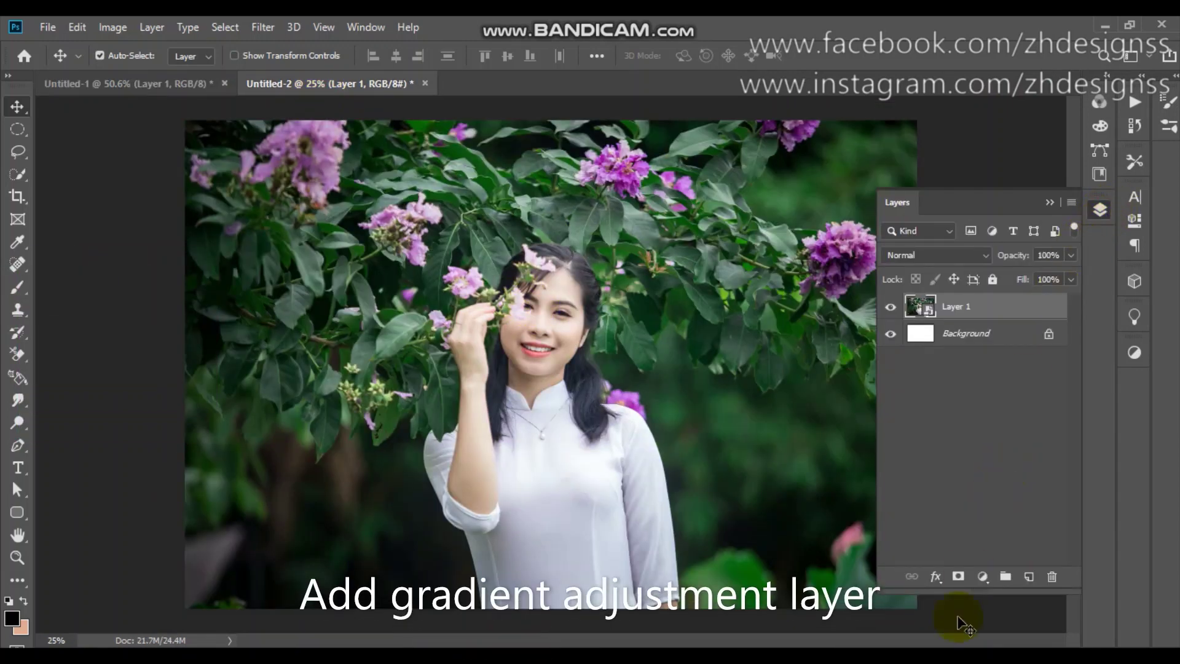
click(984, 577)
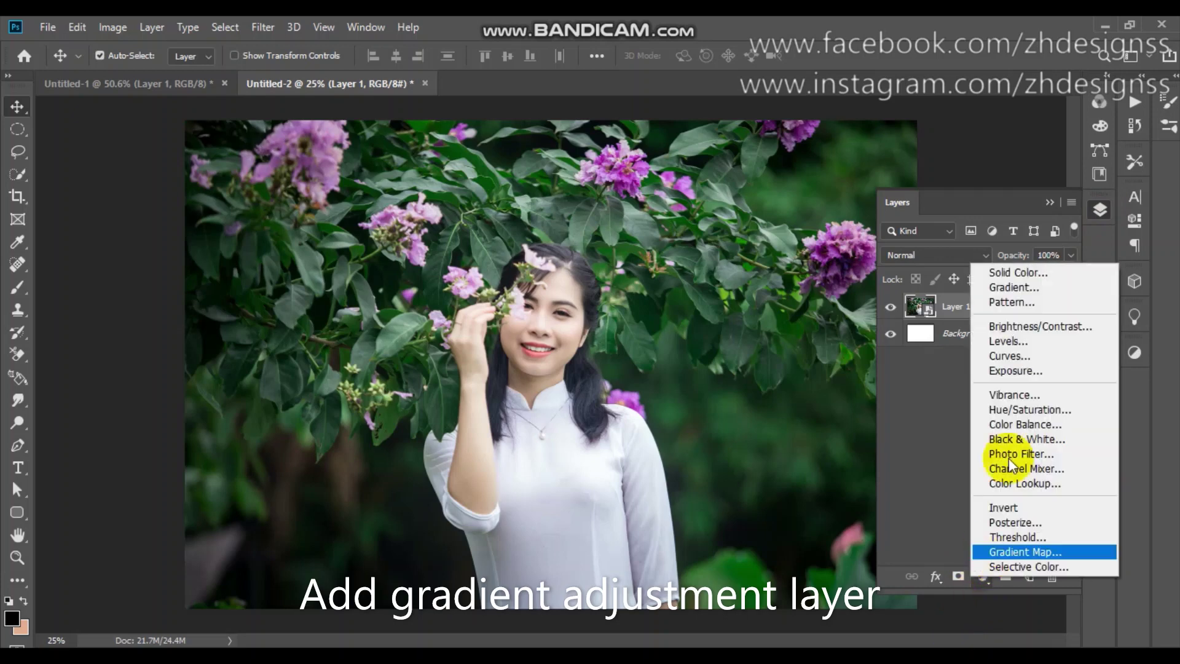
click(1014, 288)
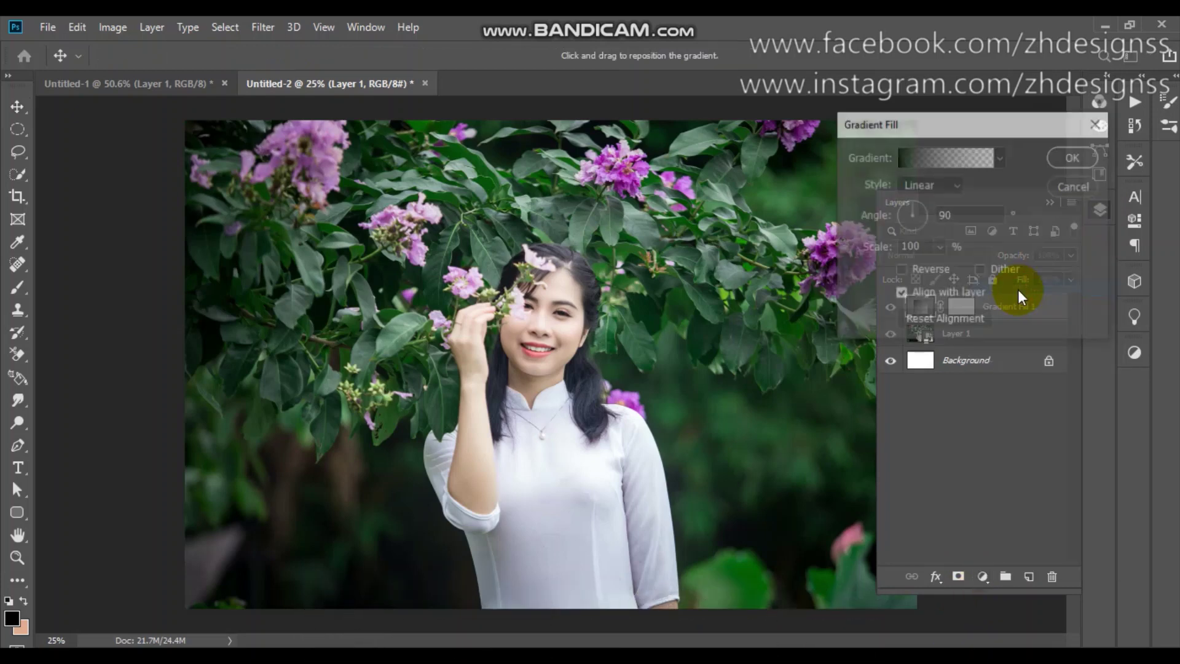
- Set the gradient to the Black, White preset, Radial style, reversed
click(924, 156)
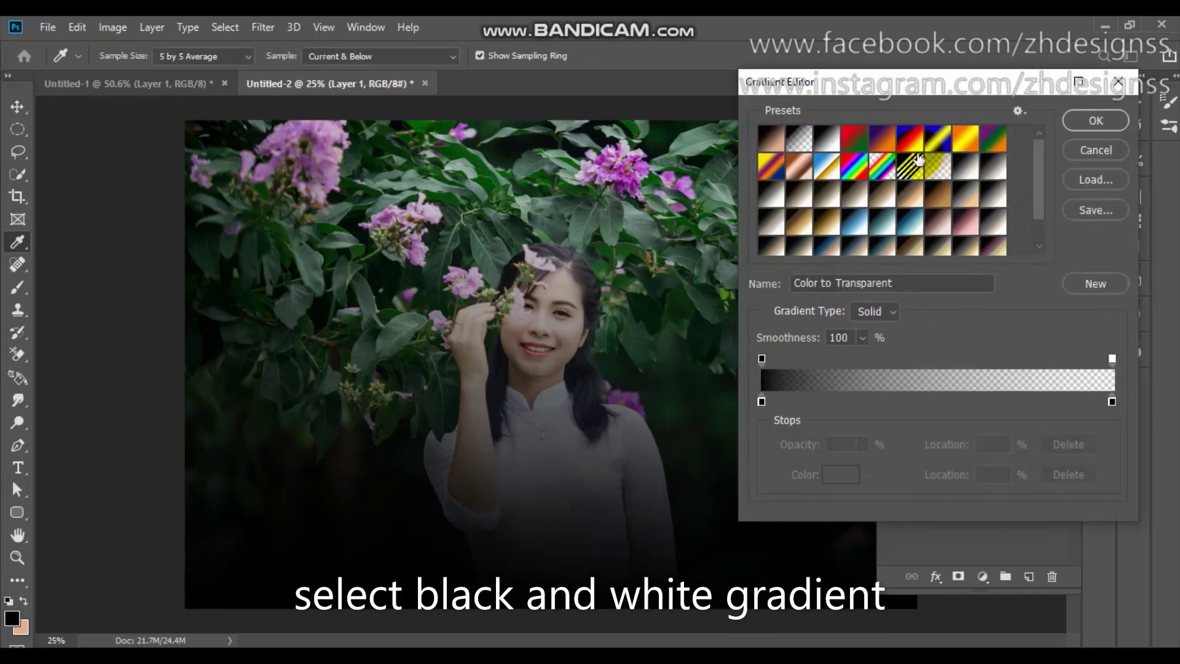
click(825, 141)
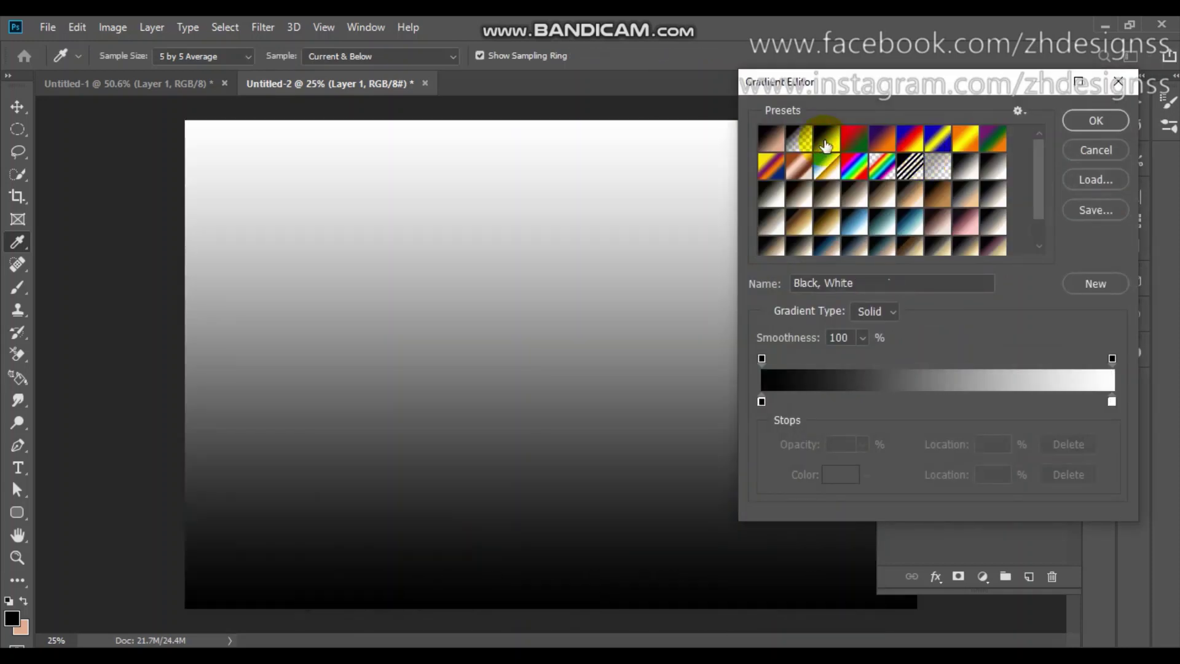
click(1091, 121)
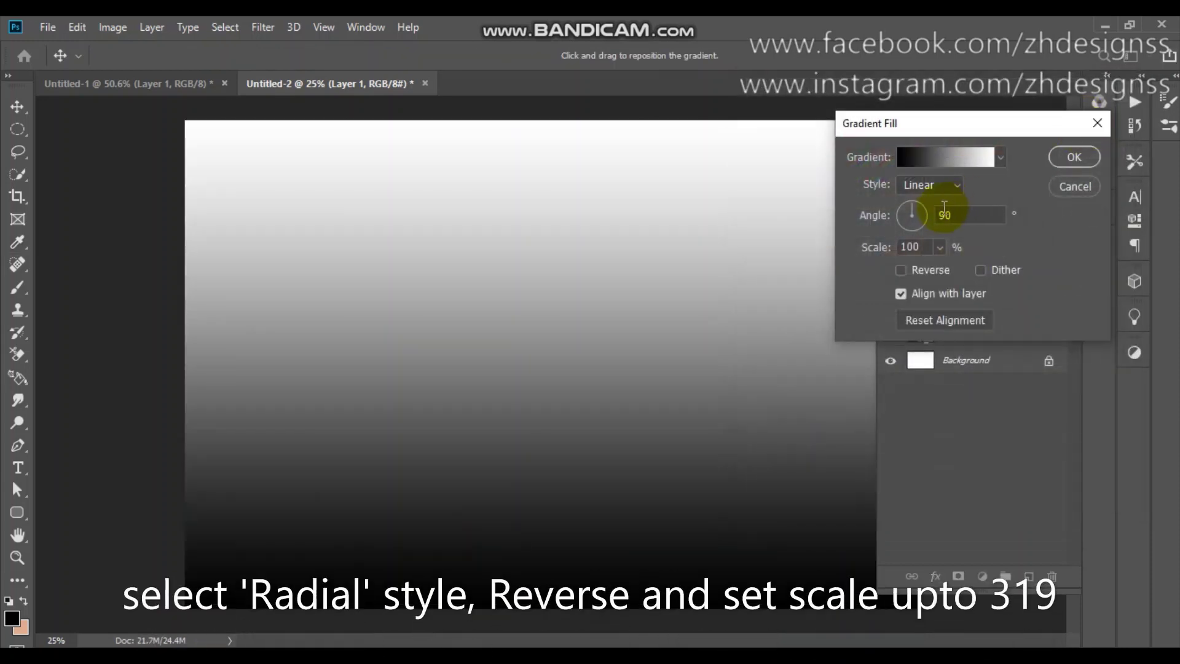
click(941, 190)
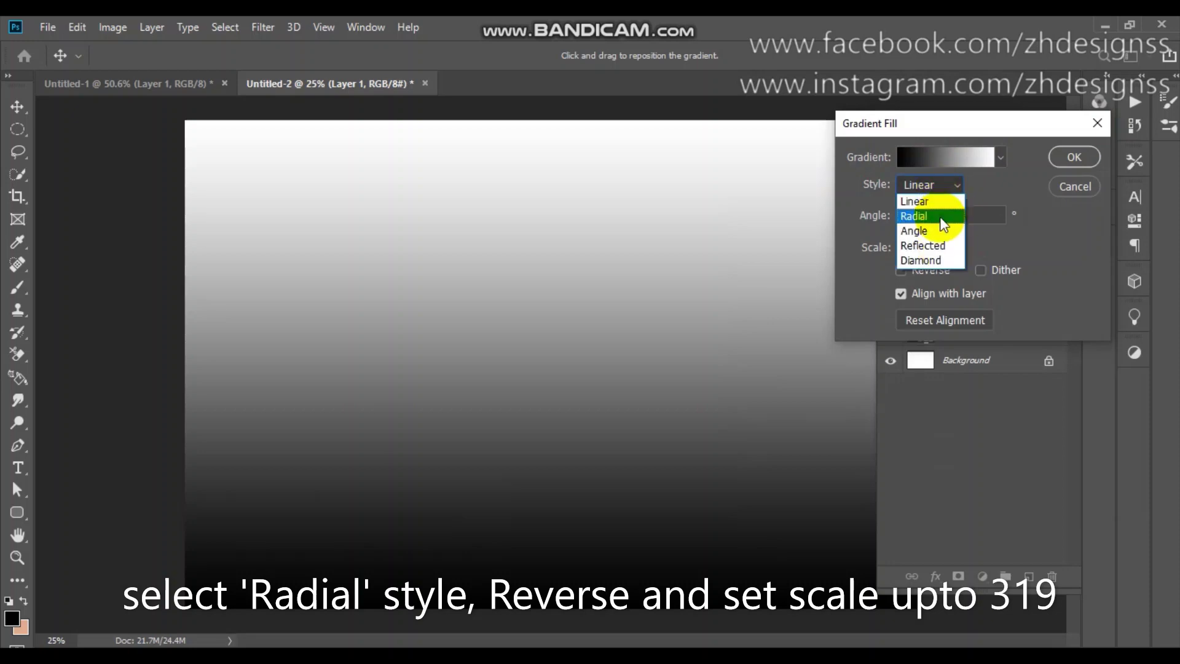
click(941, 215)
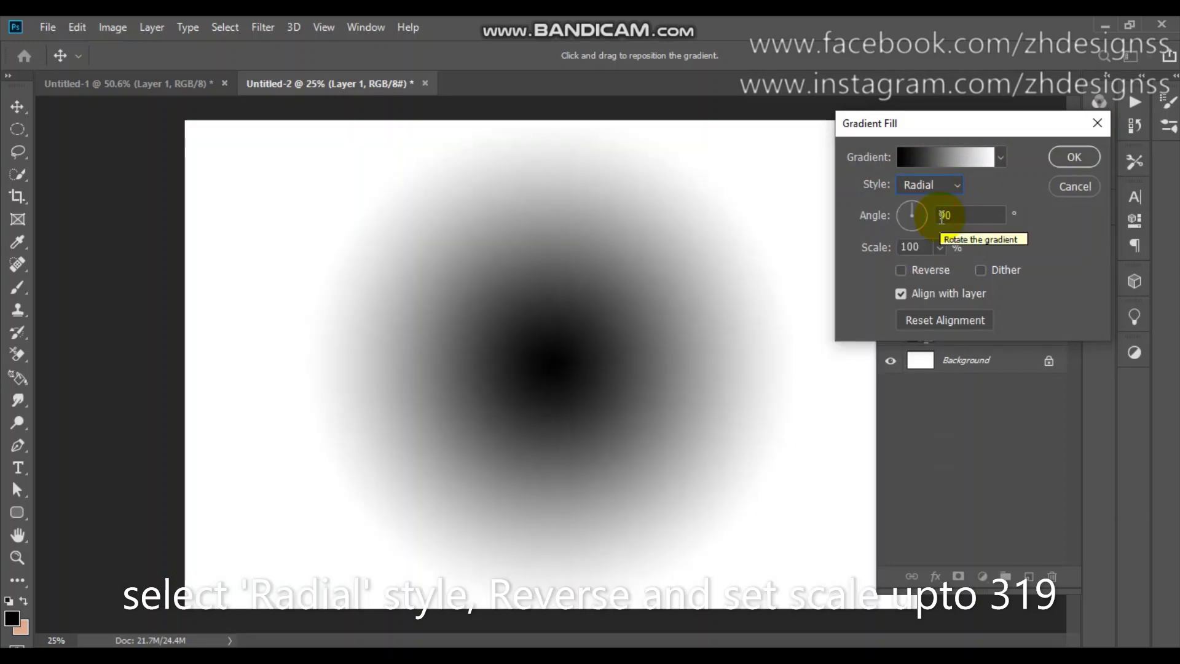
click(902, 271)
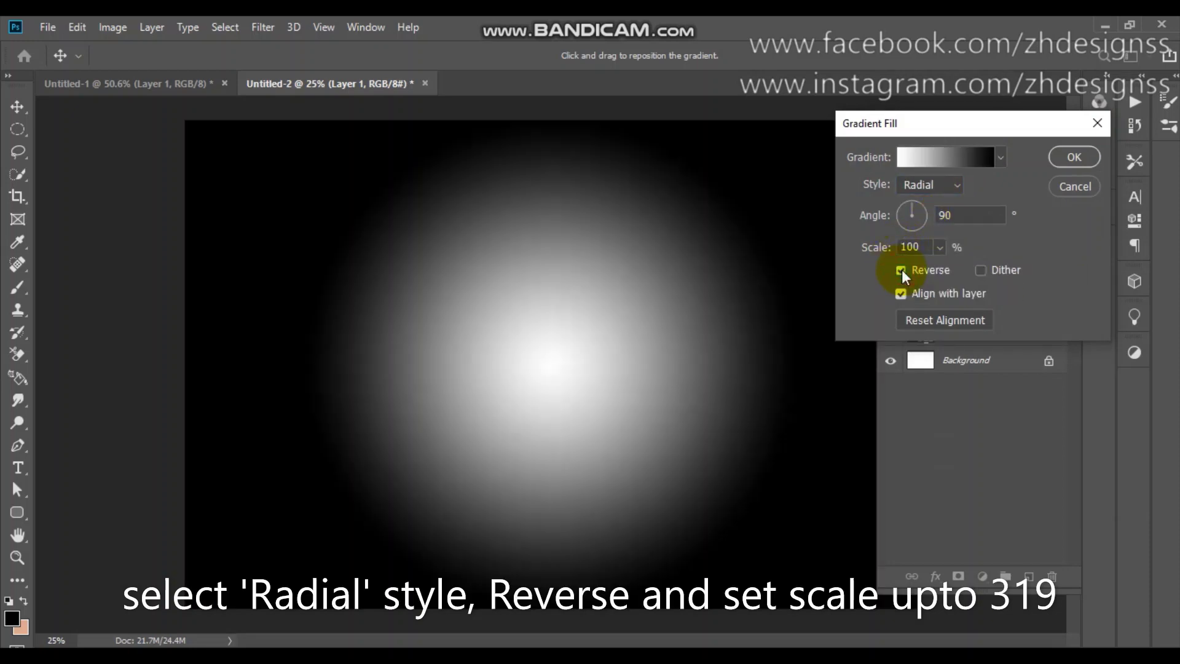
- Keep the gradient centred, scale it to 319%, and confirm the fill
drag(553, 343, 556, 326)
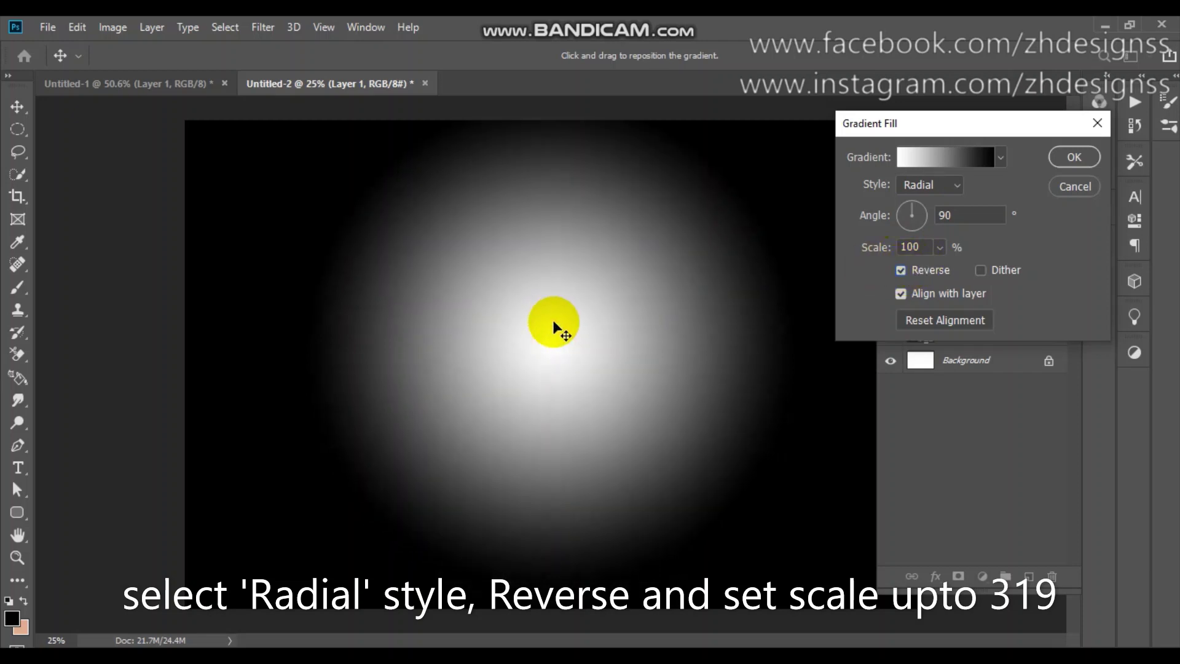
click(897, 318)
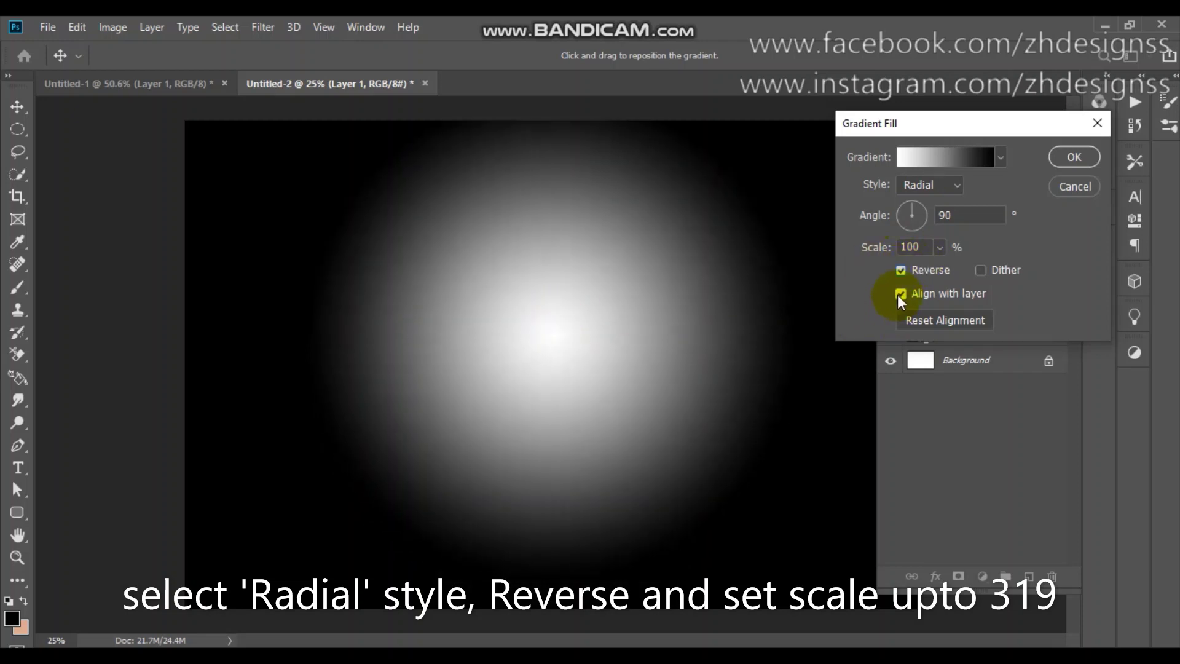
click(940, 247)
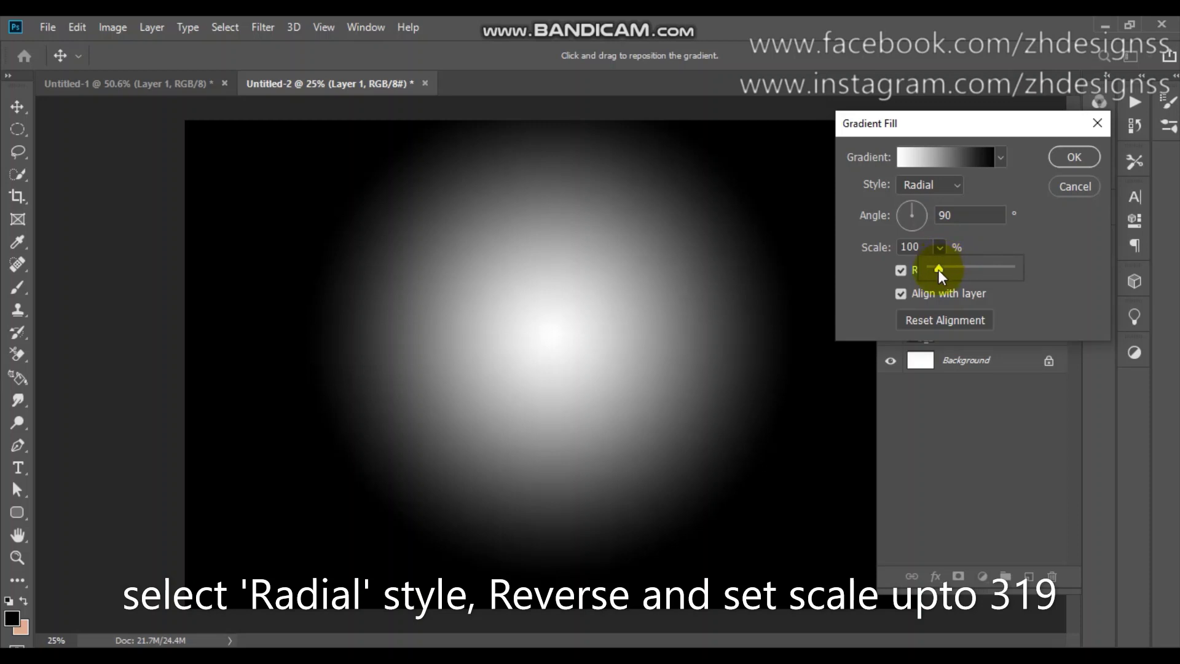
drag(946, 269, 951, 271)
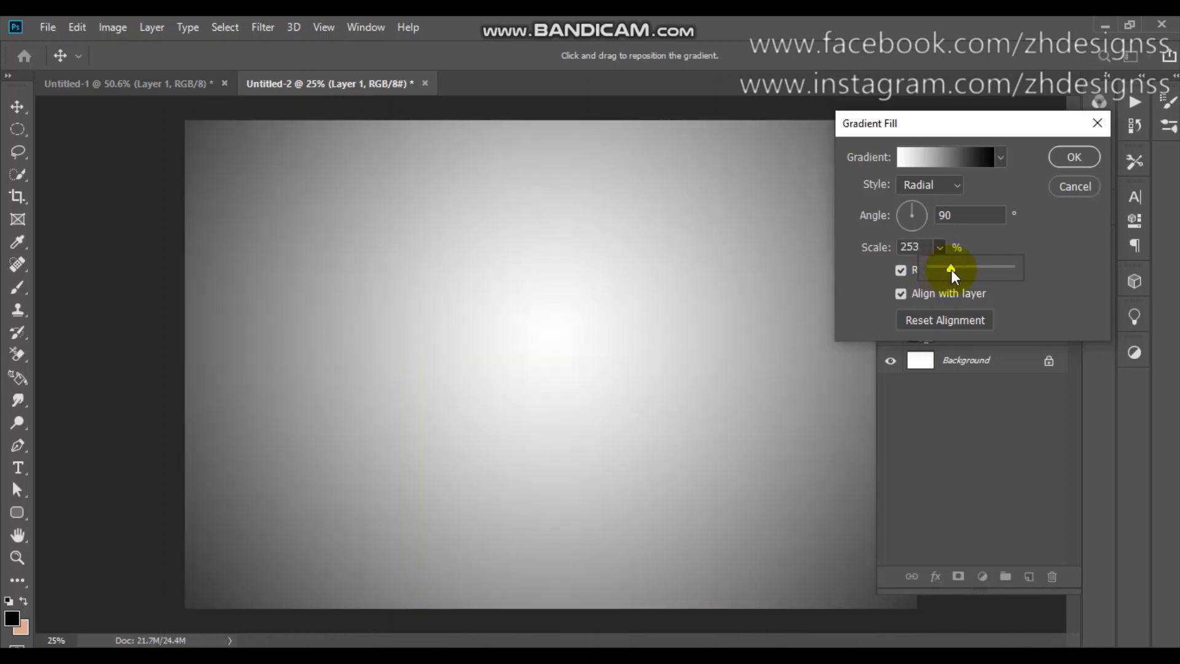
drag(951, 271, 956, 269)
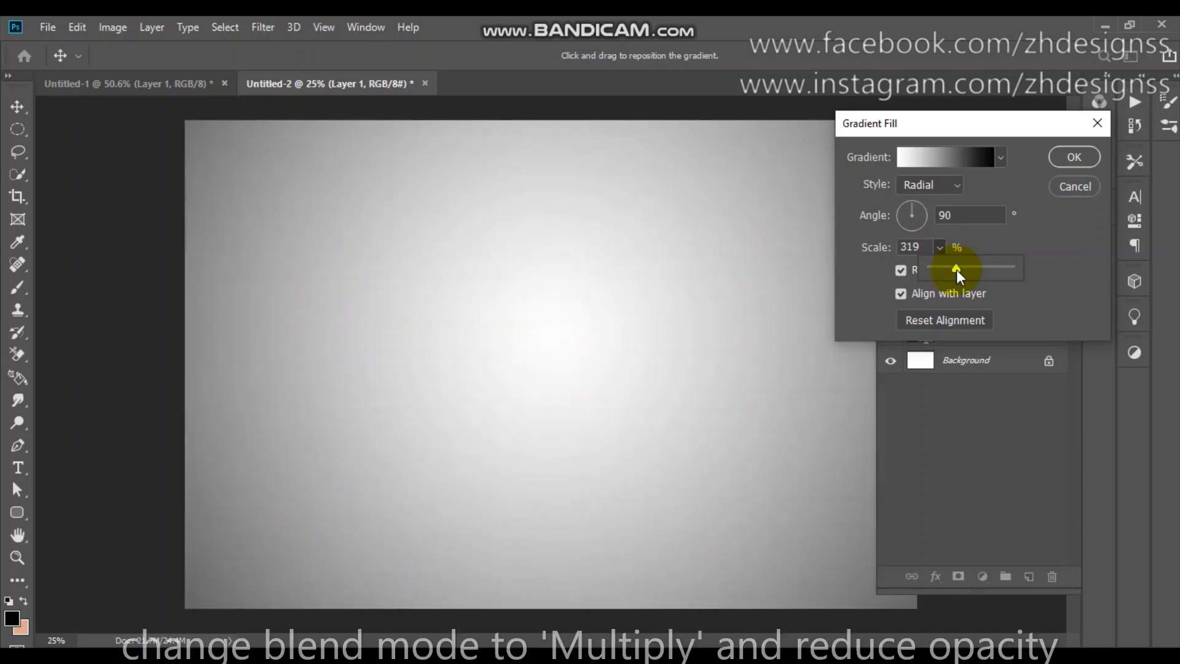
click(1075, 152)
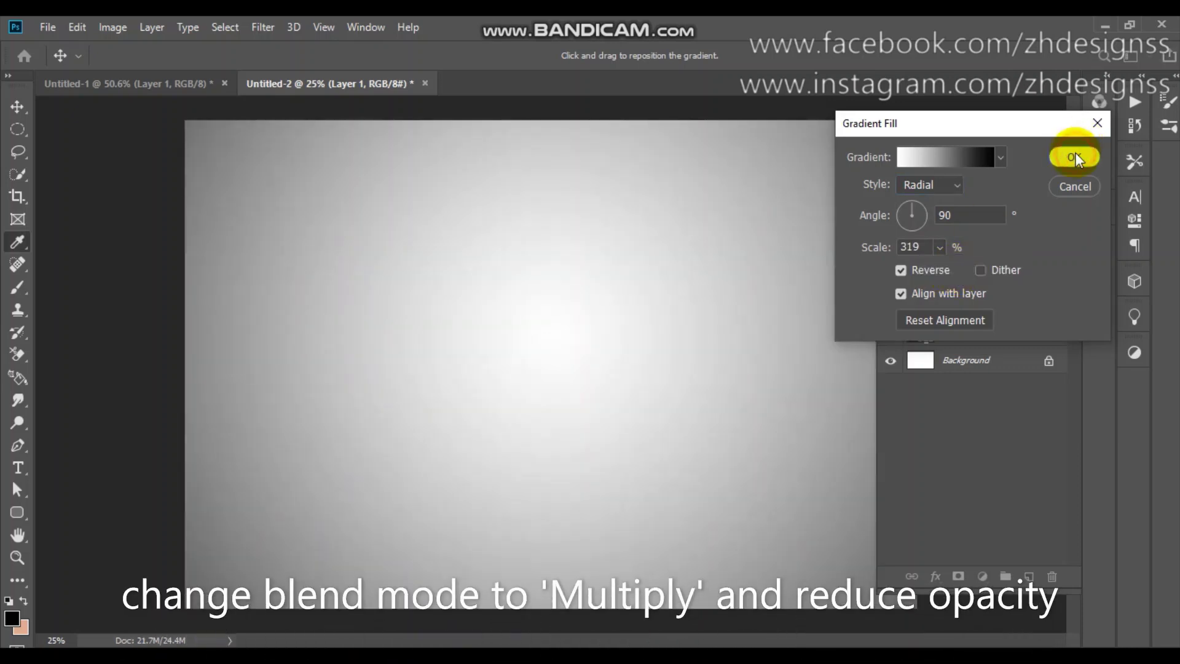
- Set Gradient Fill 1 to Multiply at 63% opacity and toggle it to compare the vignette
click(985, 256)
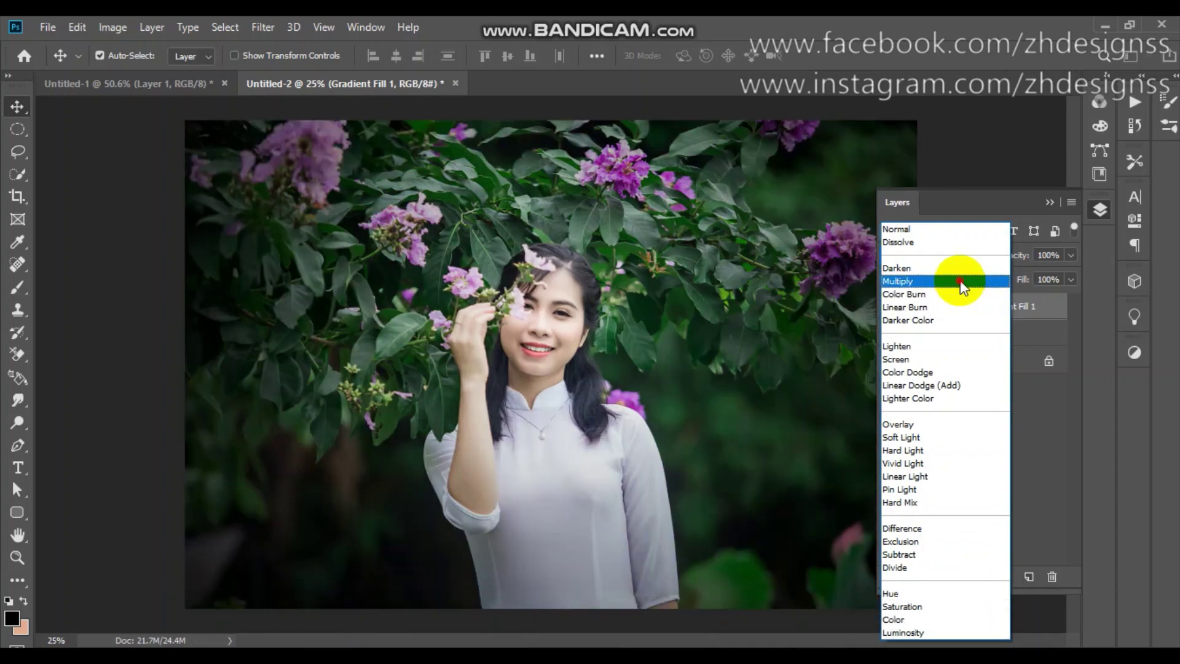
click(959, 281)
click(915, 306)
click(1040, 257)
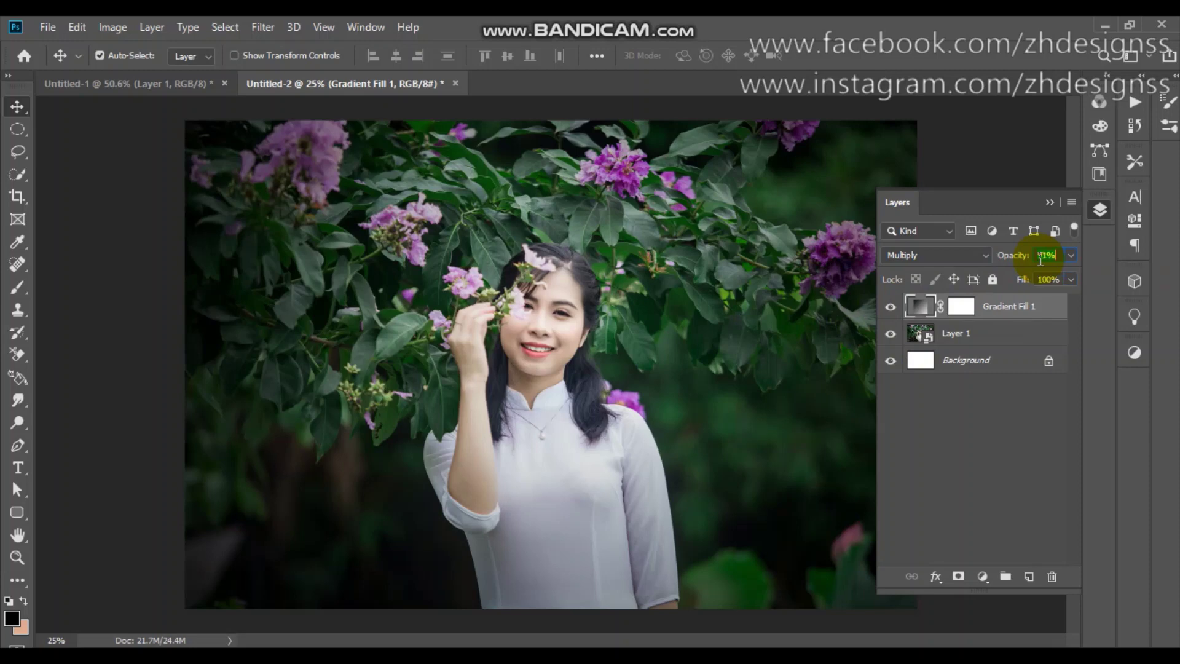
text(84)
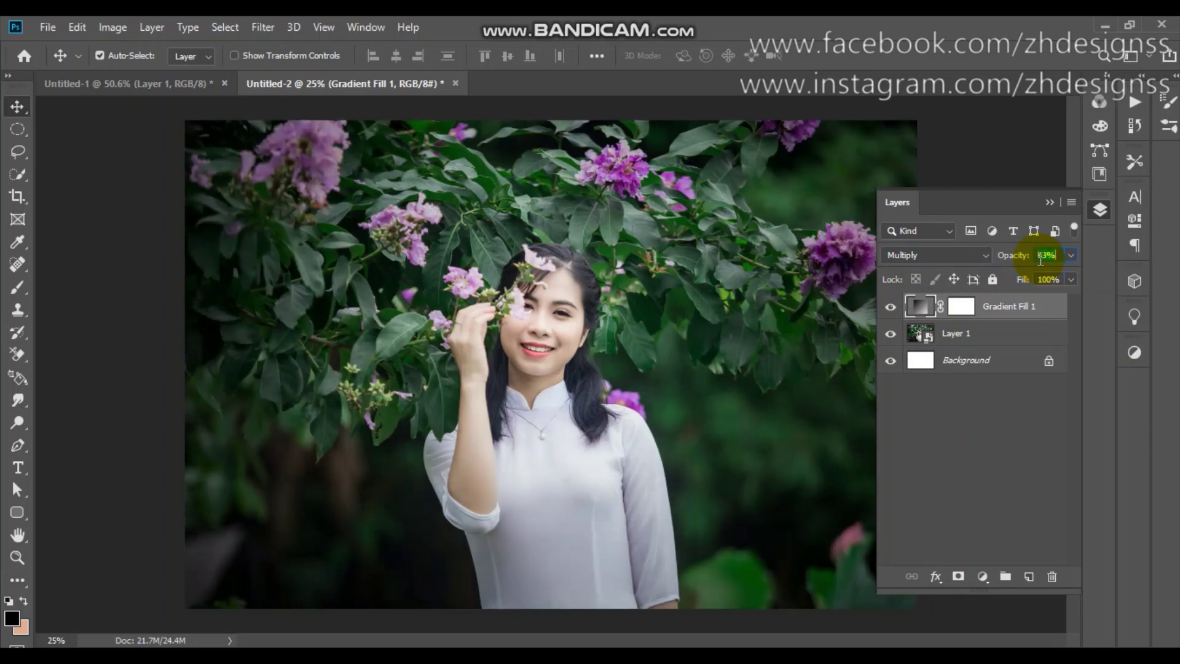
click(891, 311)
click(890, 307)
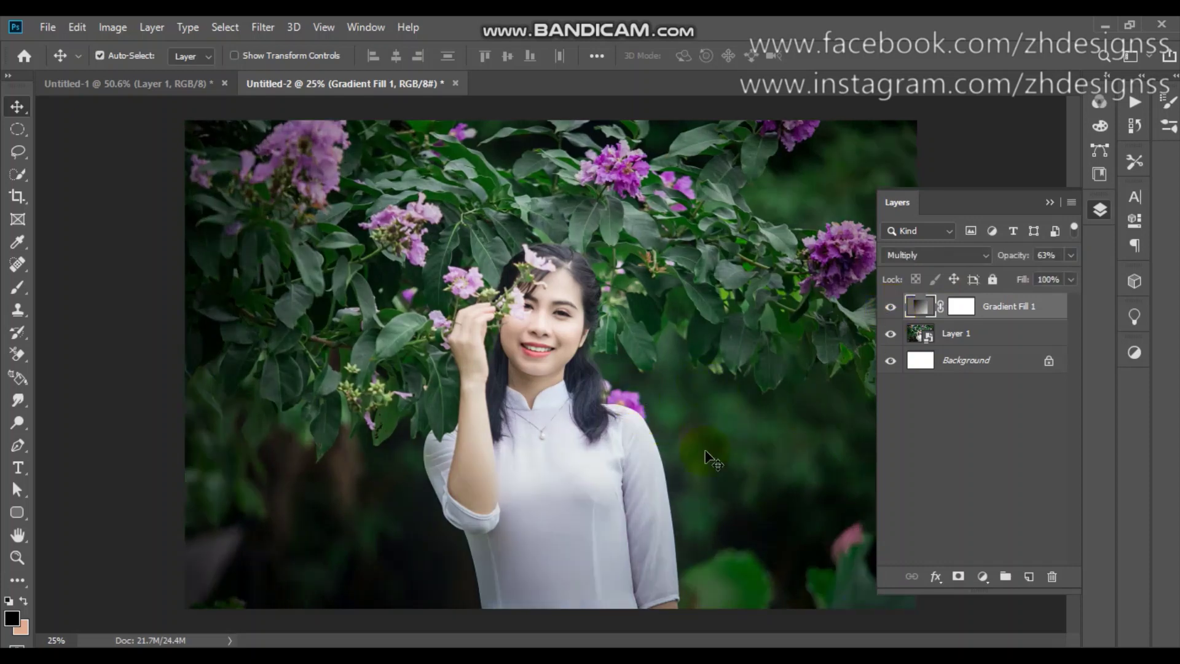
click(981, 578)
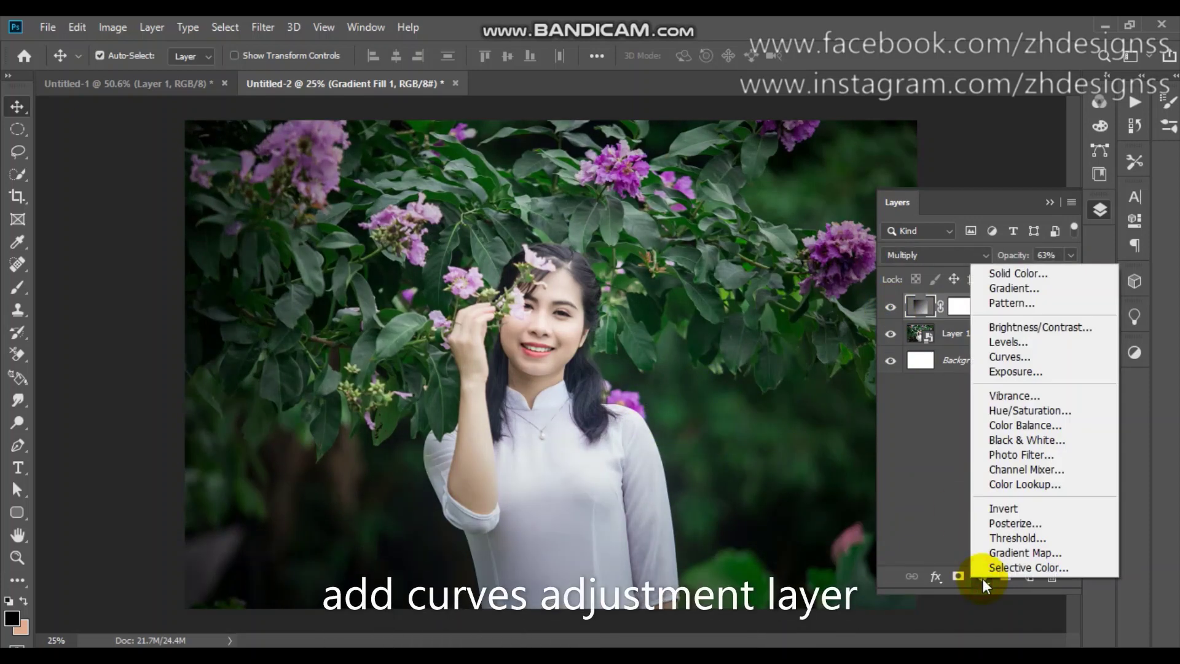
- Add a Curves layer and on the Red channel raise red in the skin, lower it in the leaves
click(1022, 357)
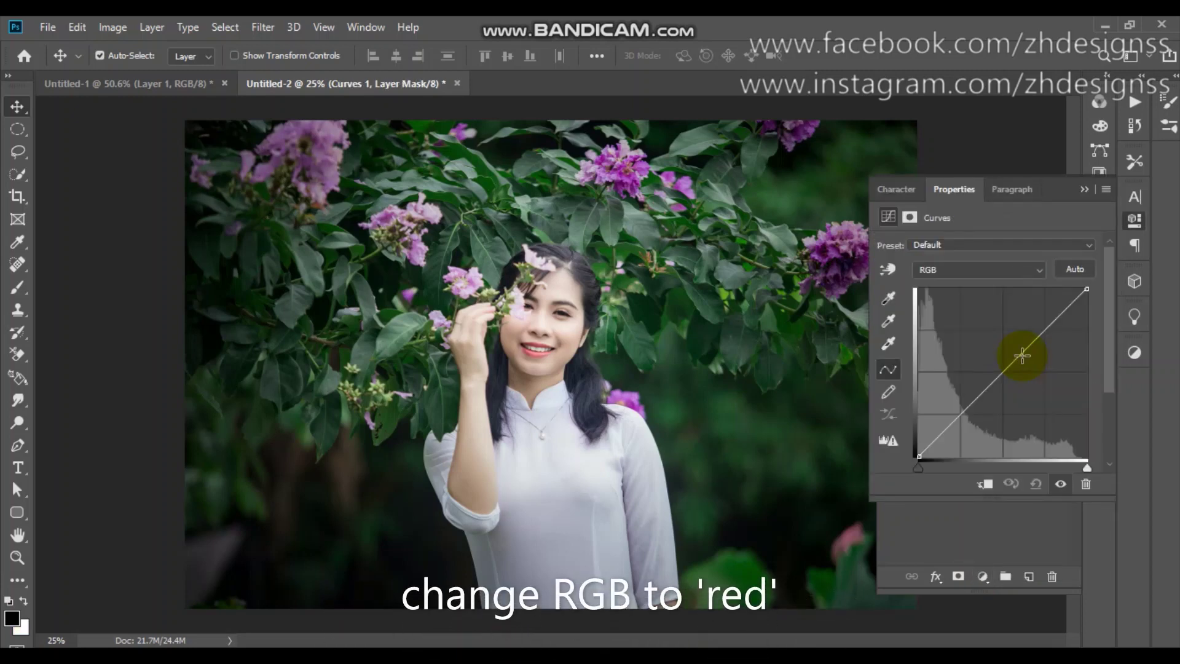
click(998, 267)
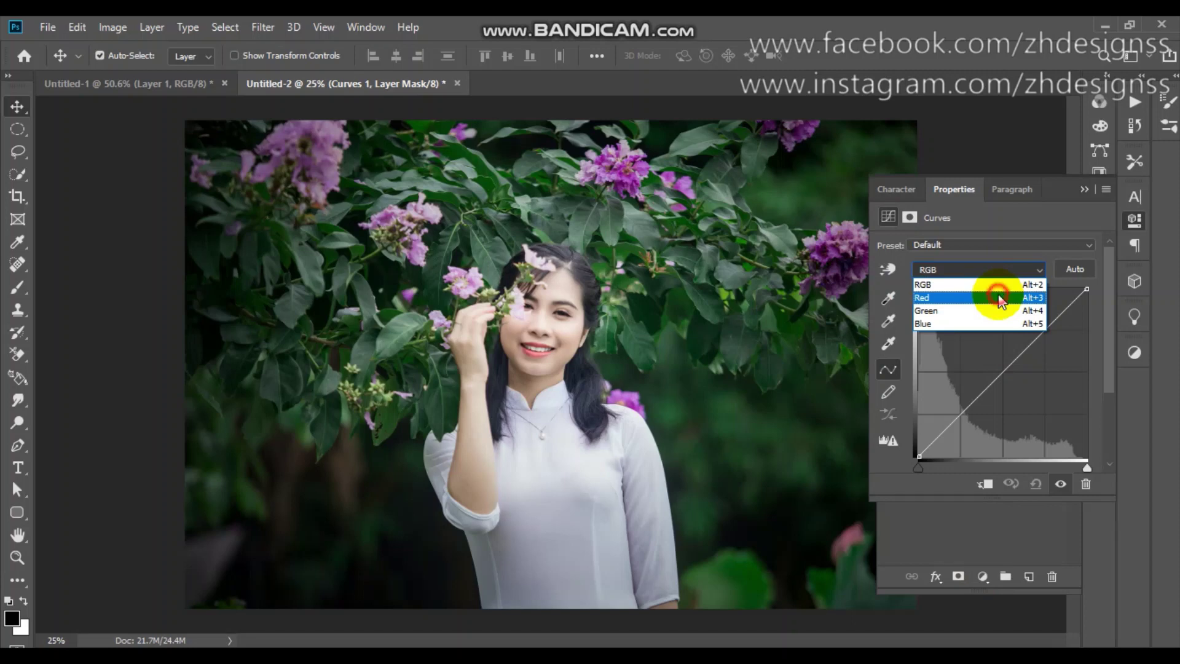
click(998, 296)
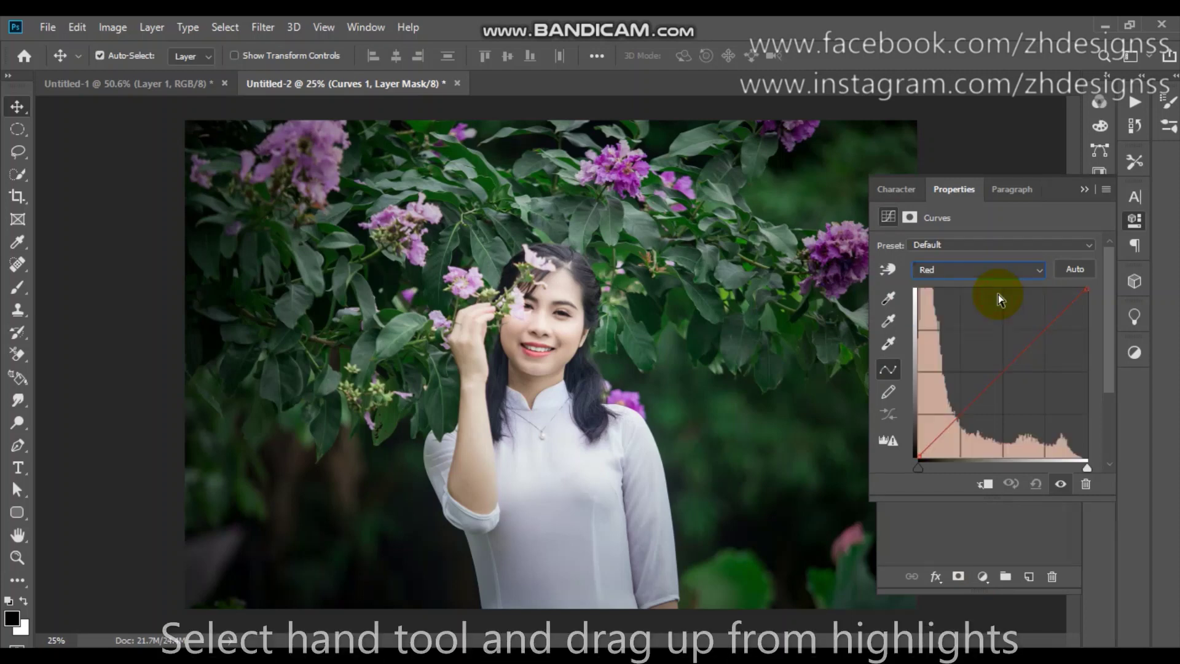
click(888, 268)
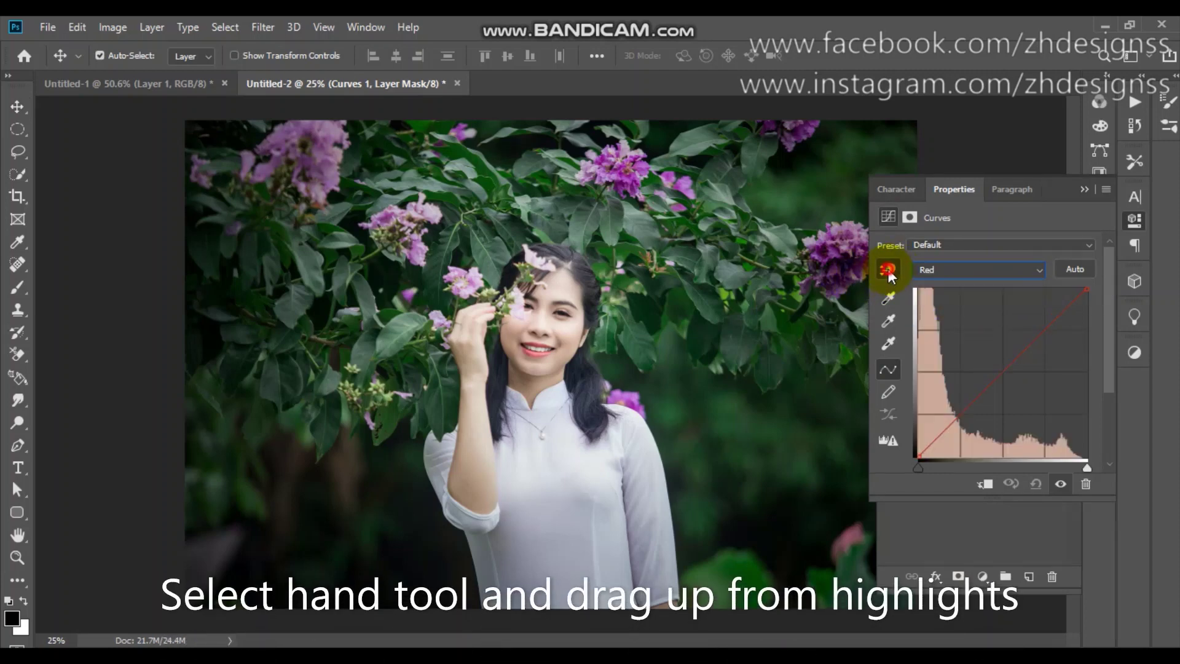
click(567, 339)
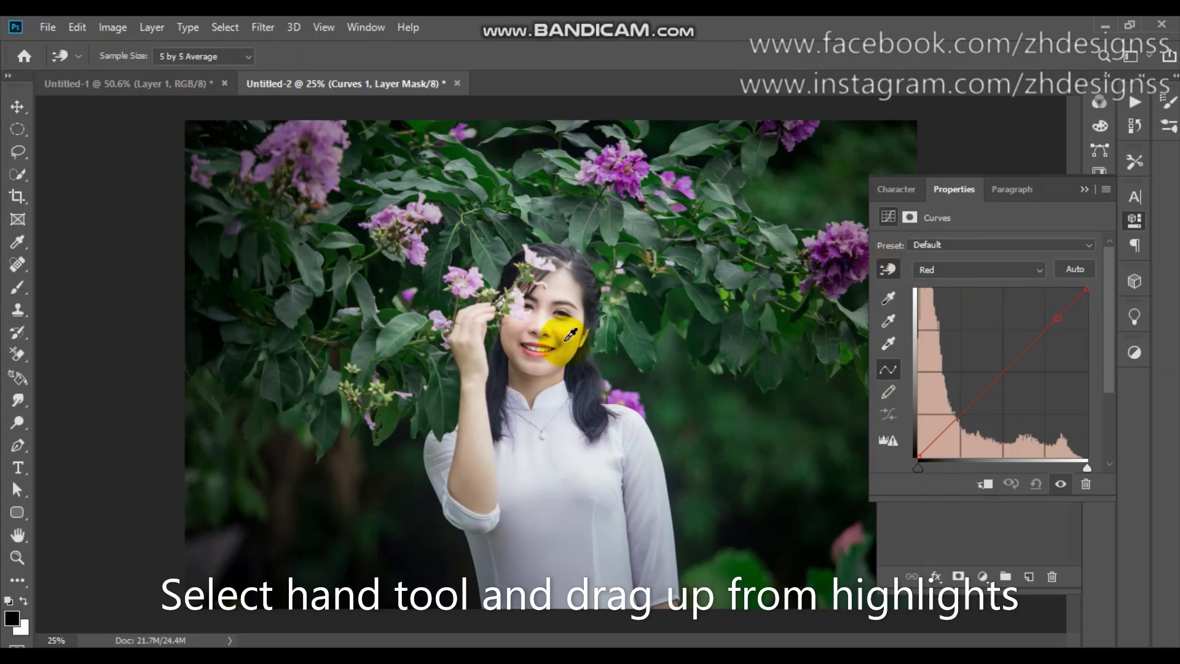
drag(566, 334, 558, 296)
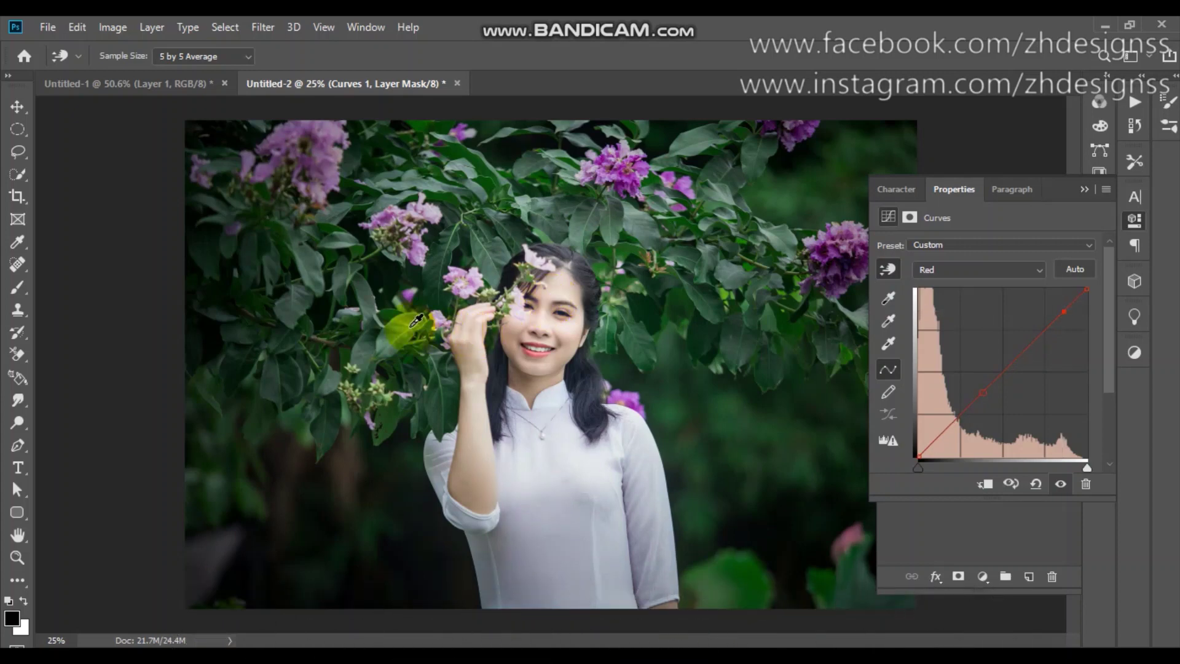
drag(411, 327, 413, 336)
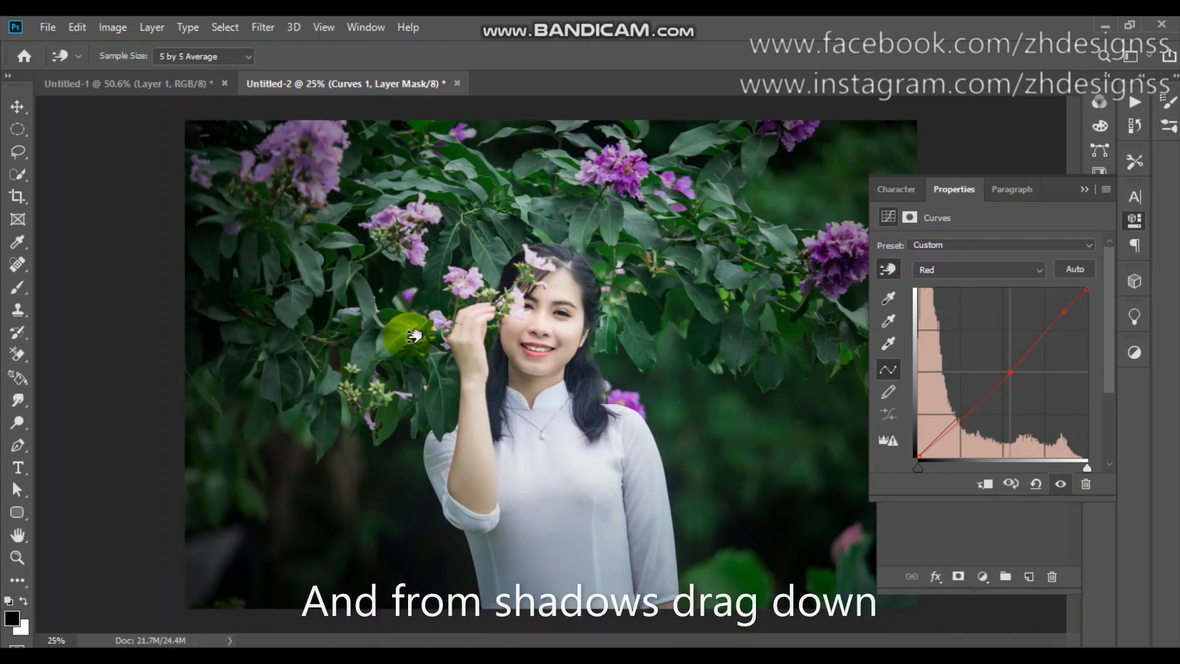
click(561, 338)
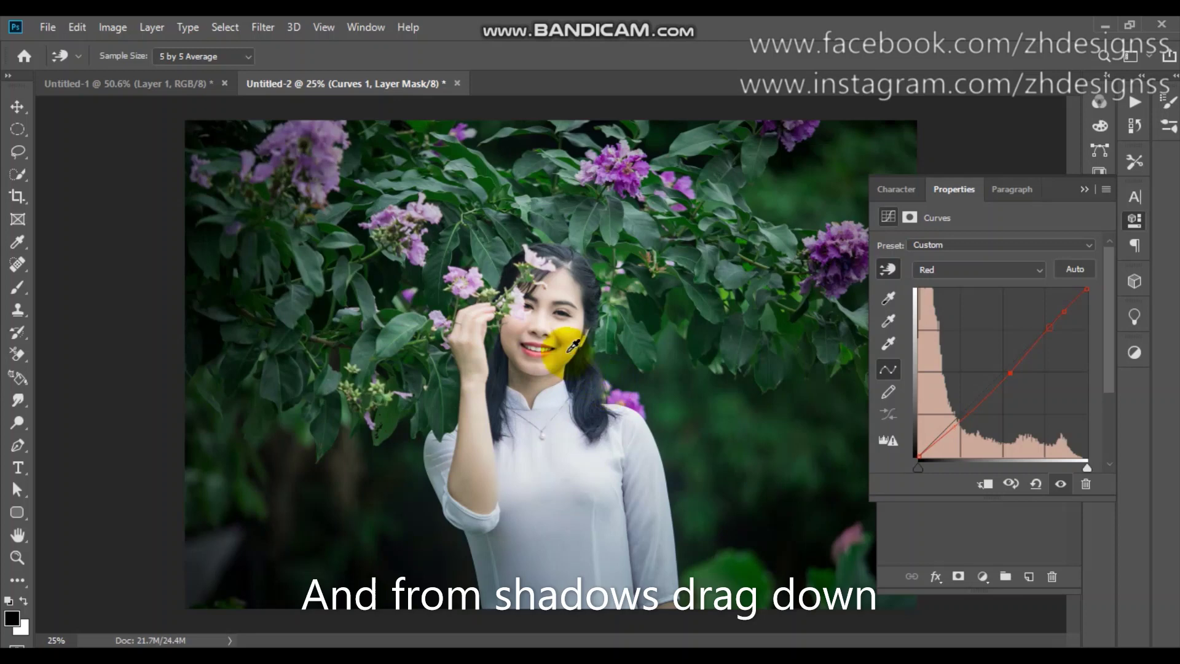
drag(565, 333, 565, 328)
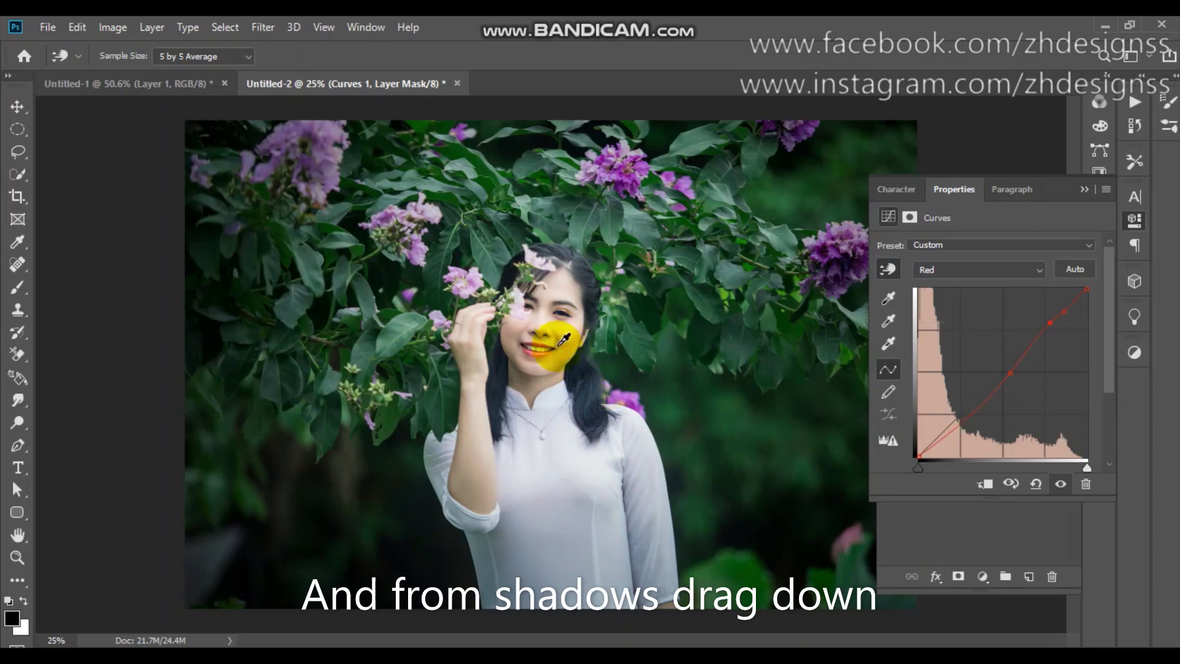
click(571, 400)
drag(572, 400, 569, 411)
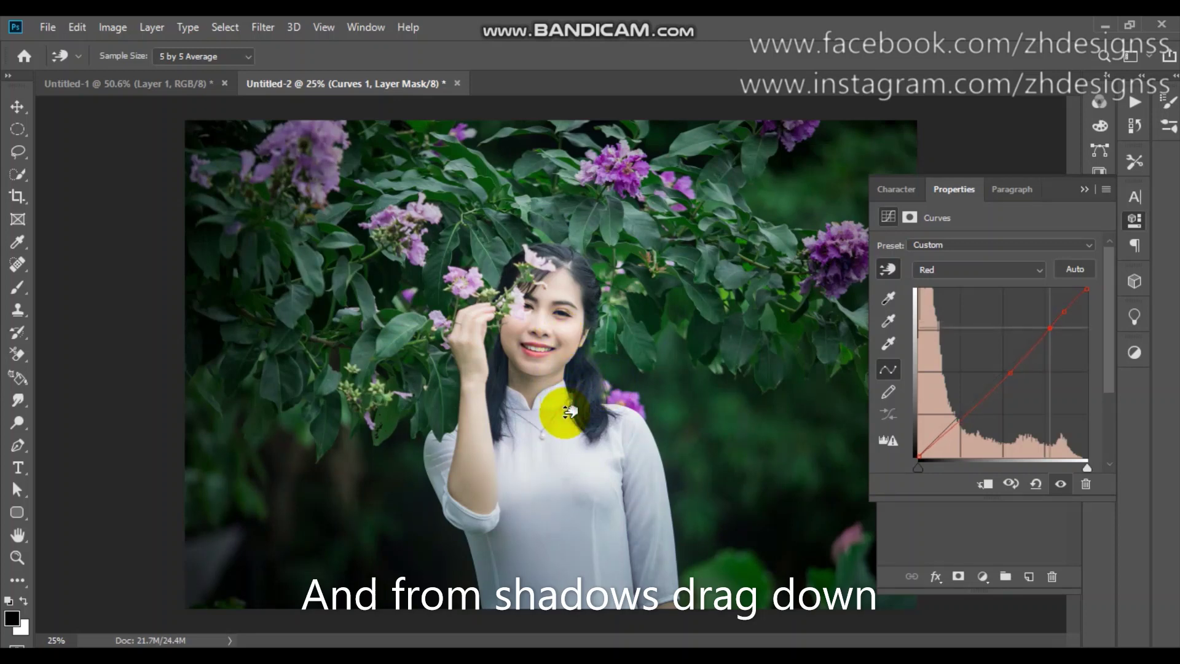
click(558, 324)
drag(558, 329, 557, 320)
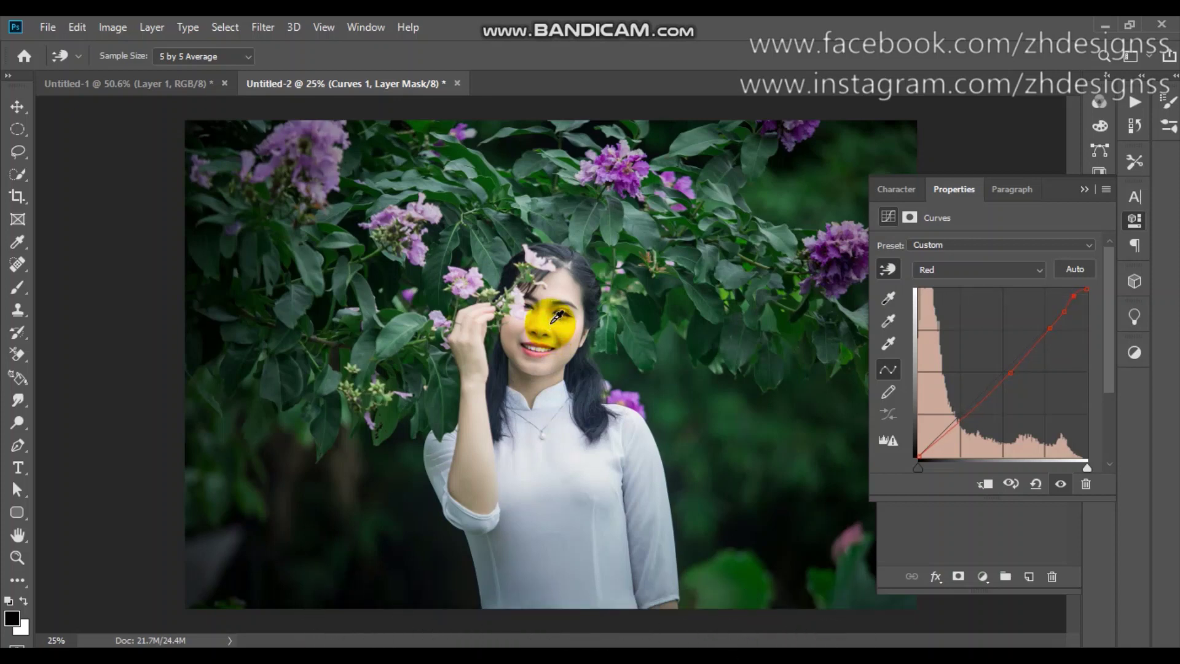
- On the Green curve, darken green in the leaves and lower it slightly in lighter tones
click(1037, 270)
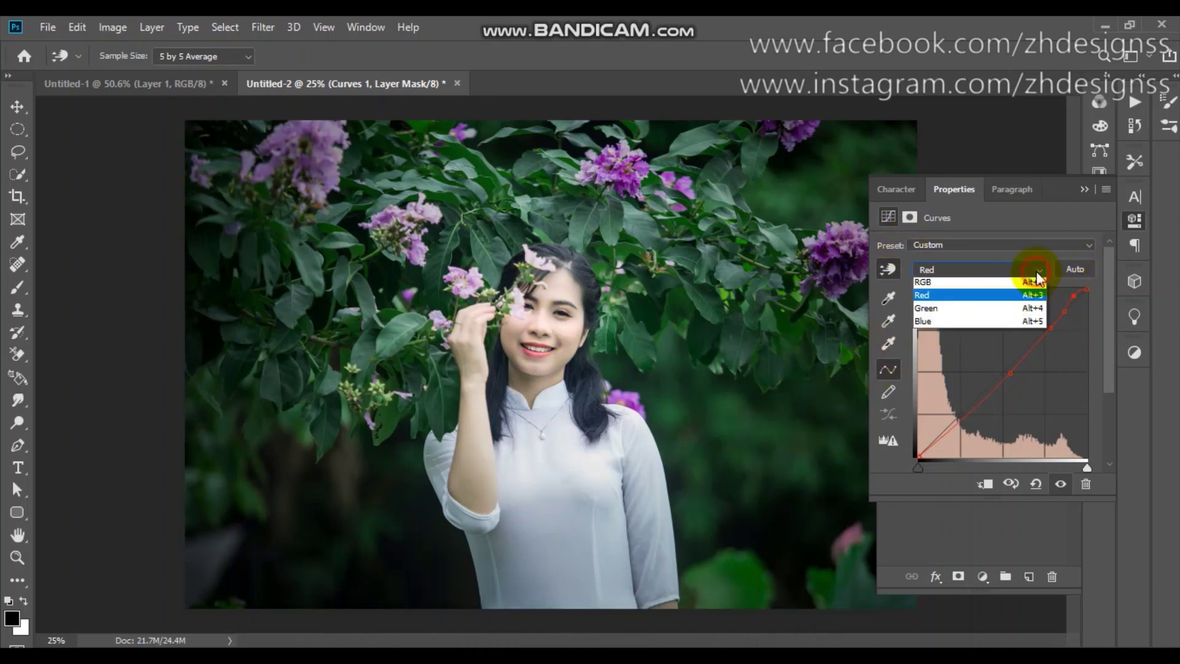
click(1014, 311)
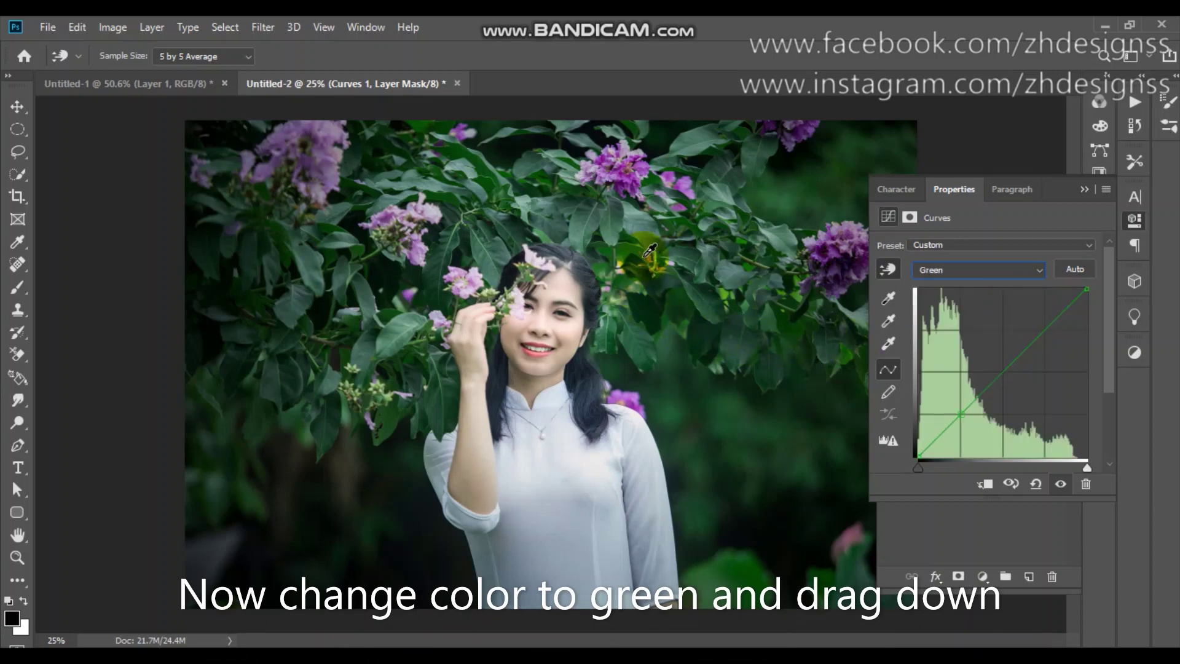
click(648, 225)
drag(649, 225, 647, 236)
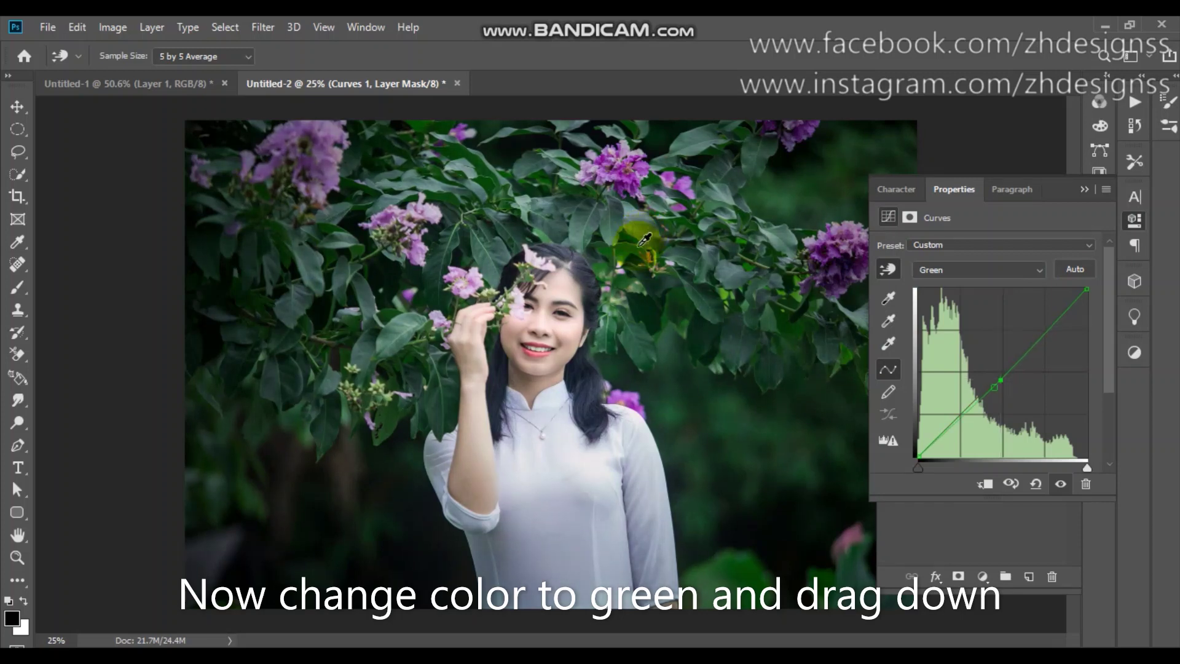
click(560, 330)
drag(562, 330, 563, 327)
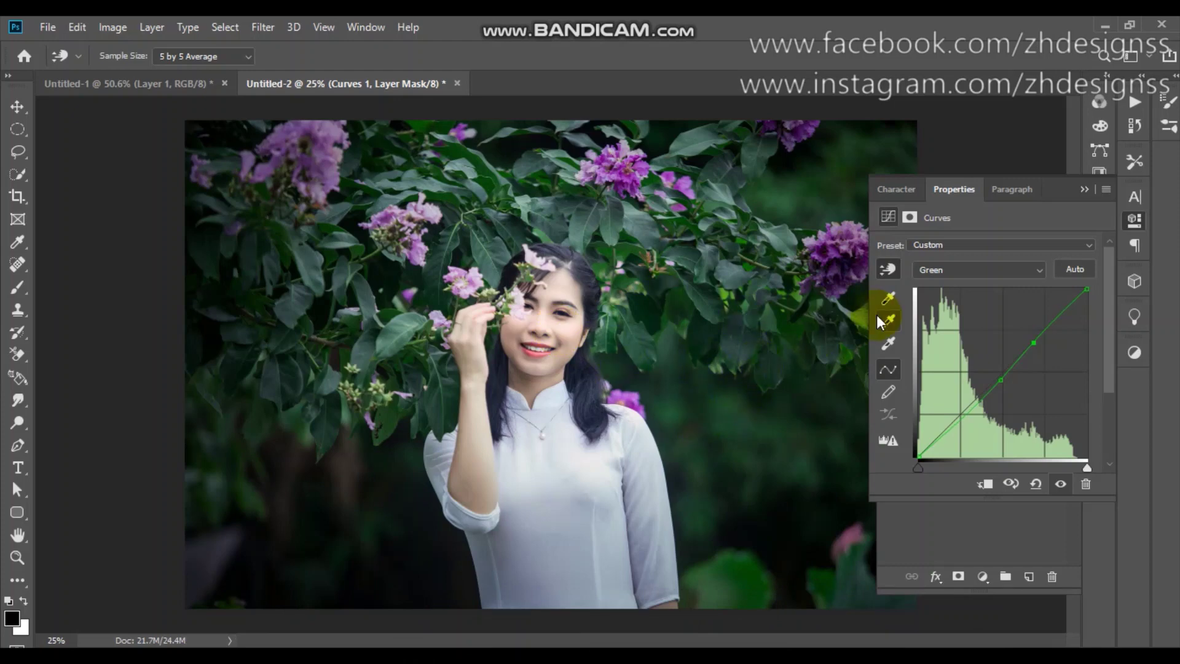
click(542, 391)
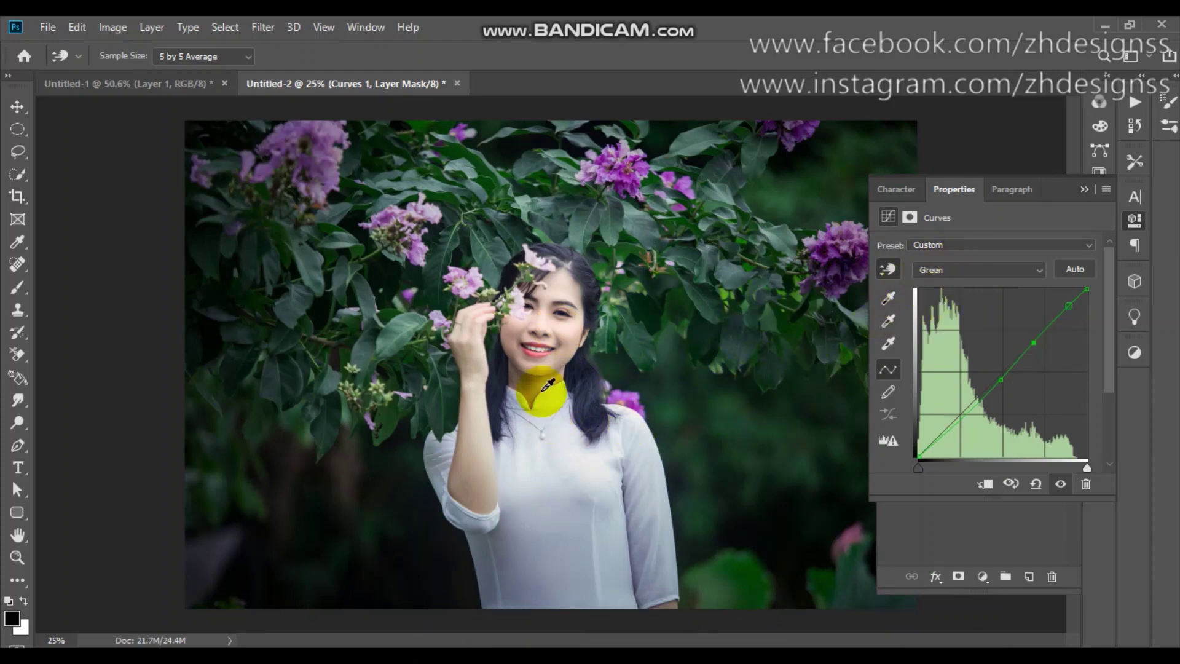
key(ctrl+z)
click(547, 336)
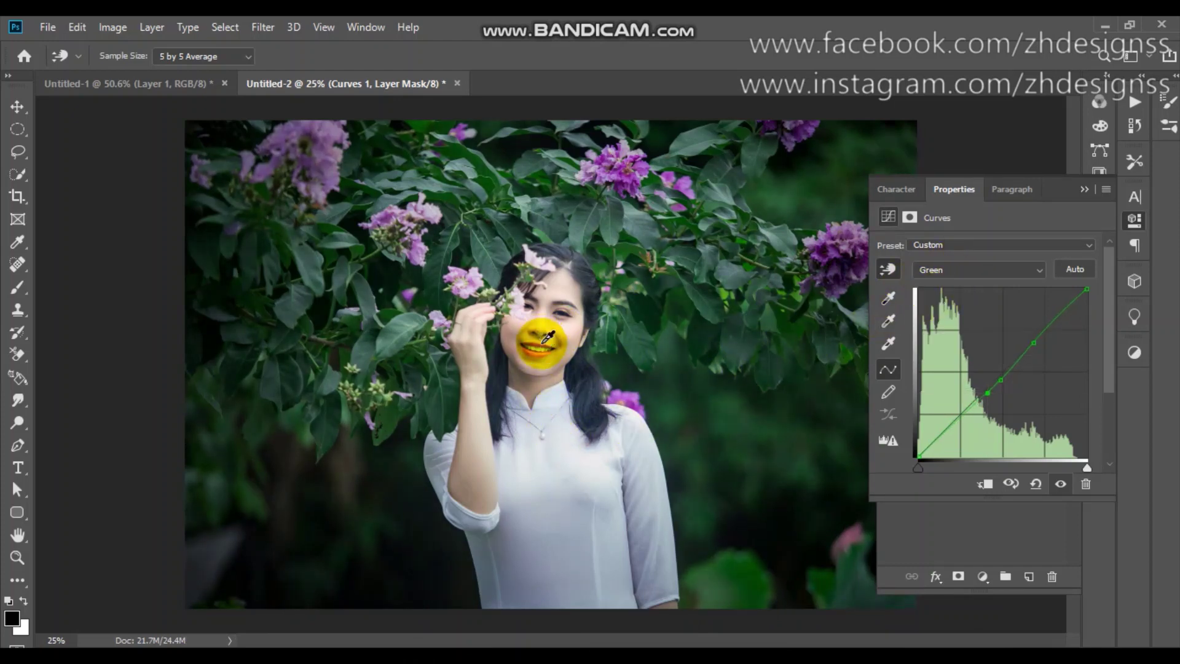
click(943, 264)
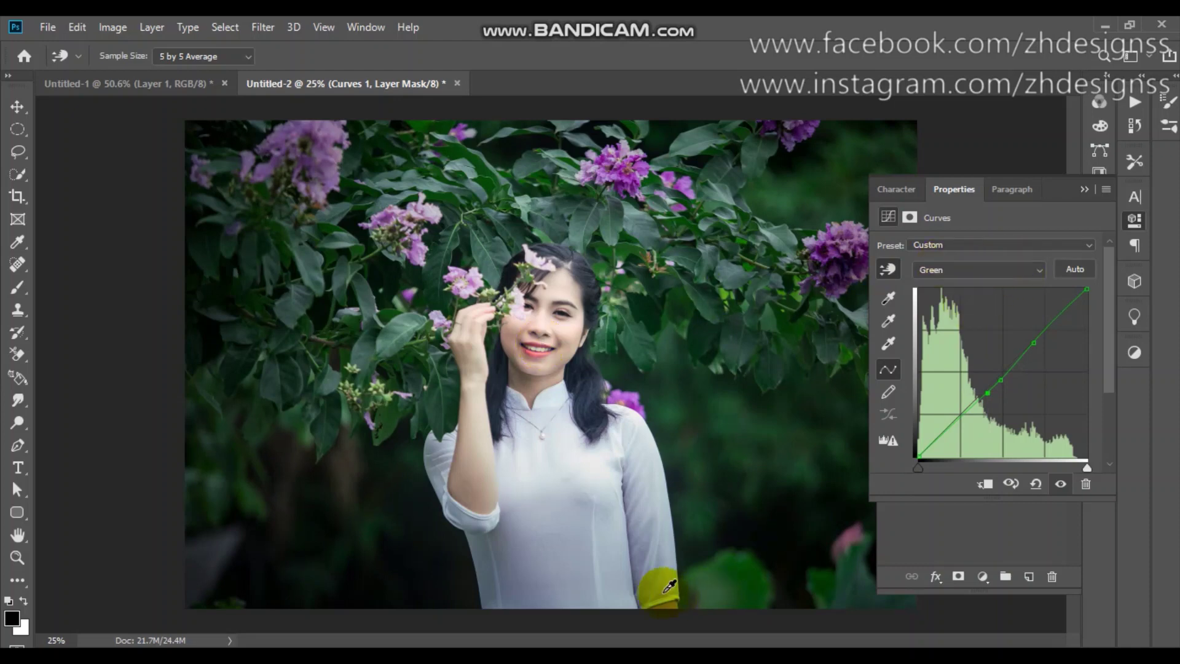
click(608, 577)
drag(613, 572, 717, 571)
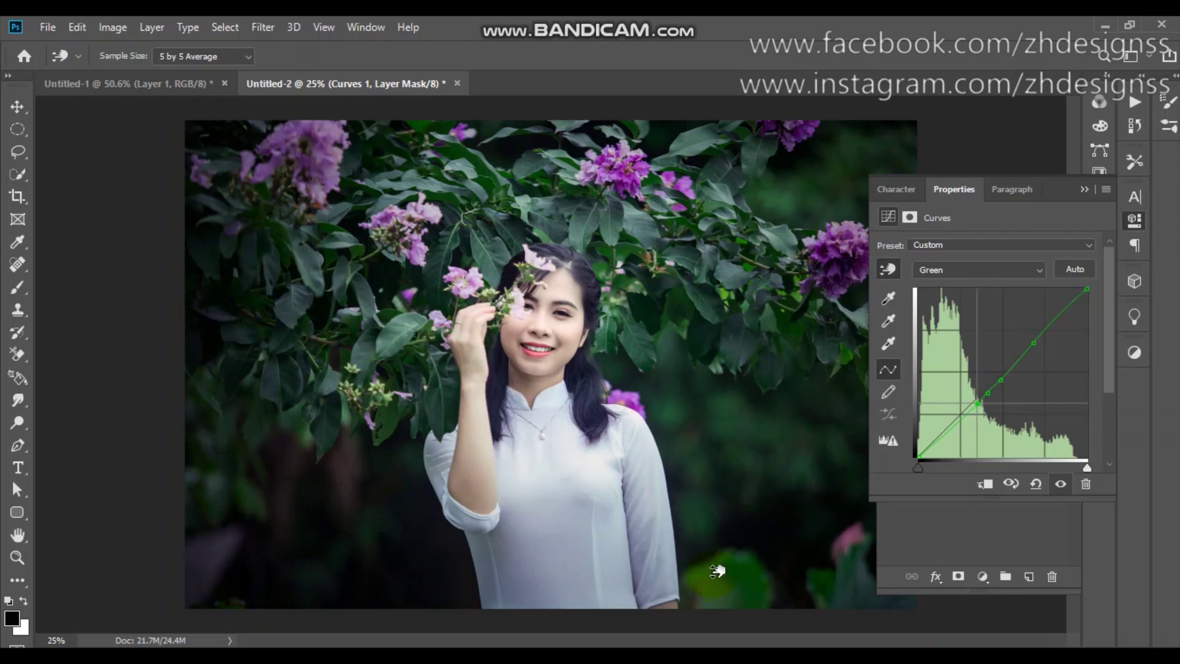
- On the Blue curve, raise blue slightly in the skin and lift the shadows
click(995, 271)
click(990, 319)
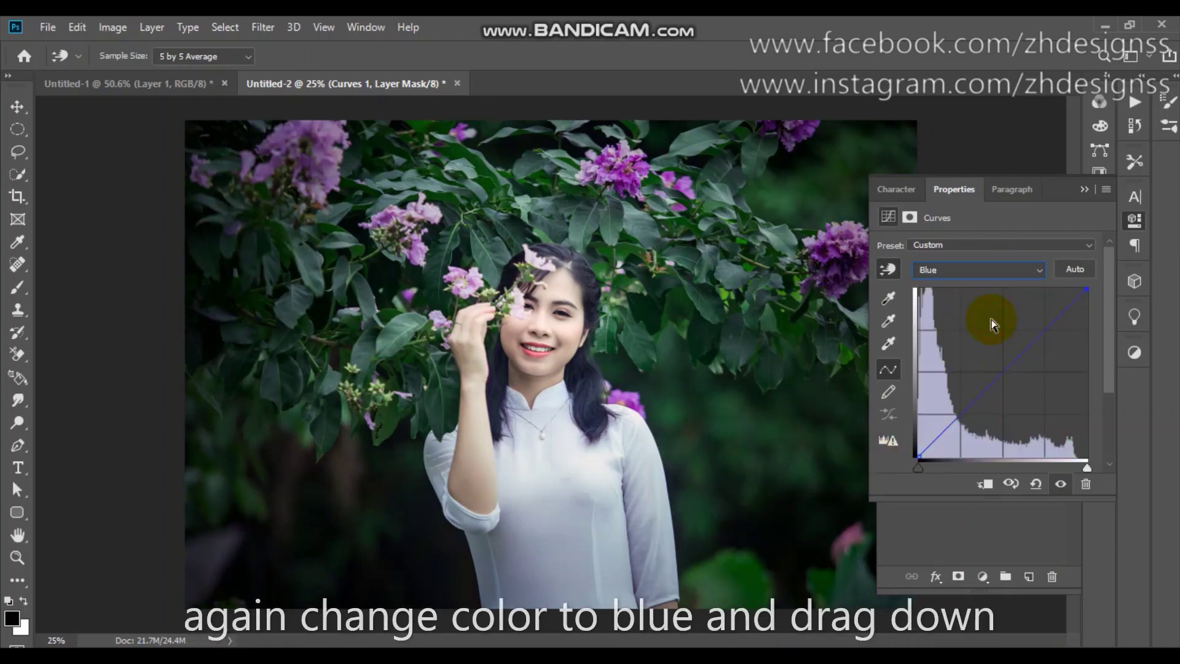
click(562, 335)
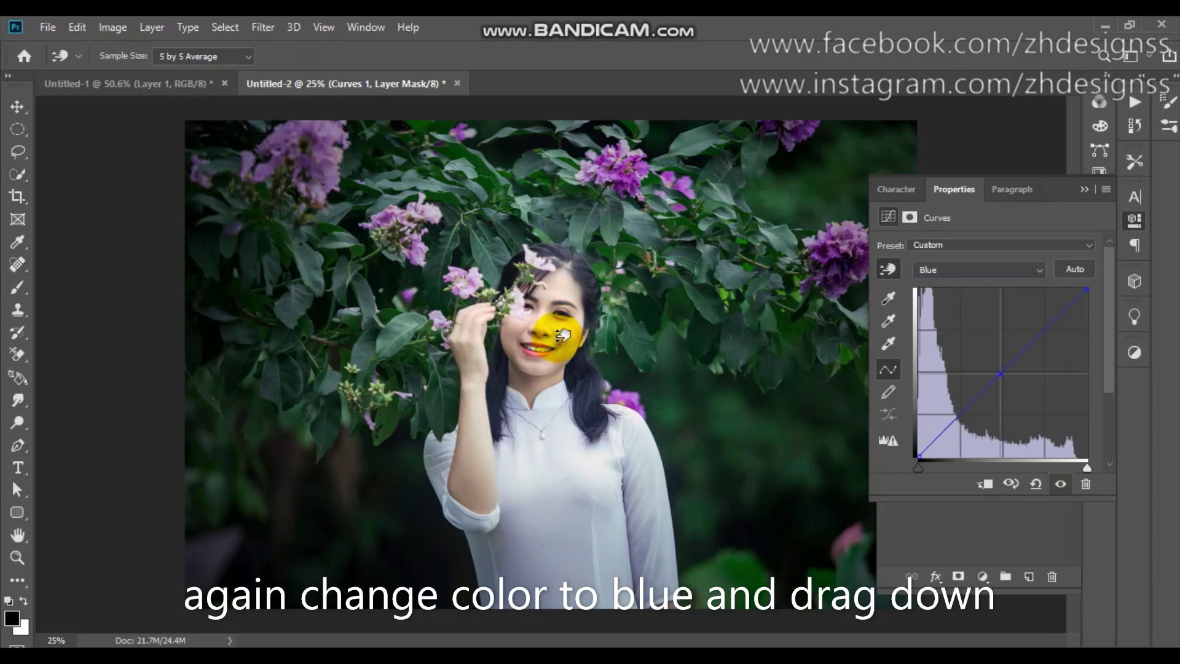
drag(562, 334, 523, 329)
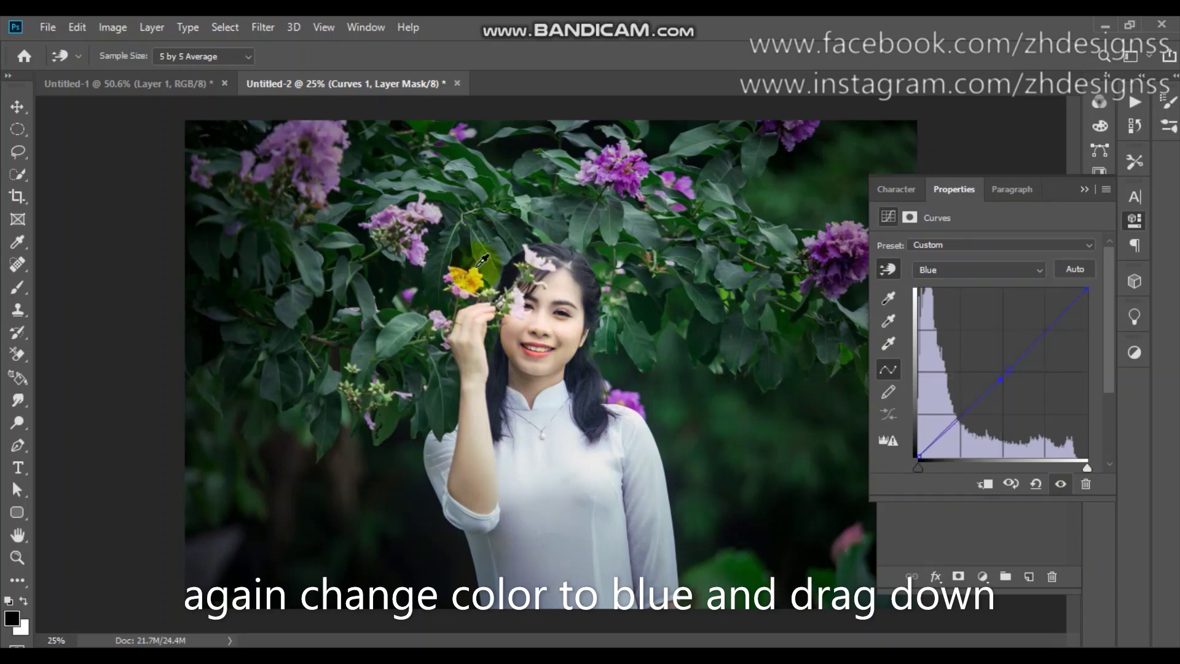
drag(490, 202, 494, 193)
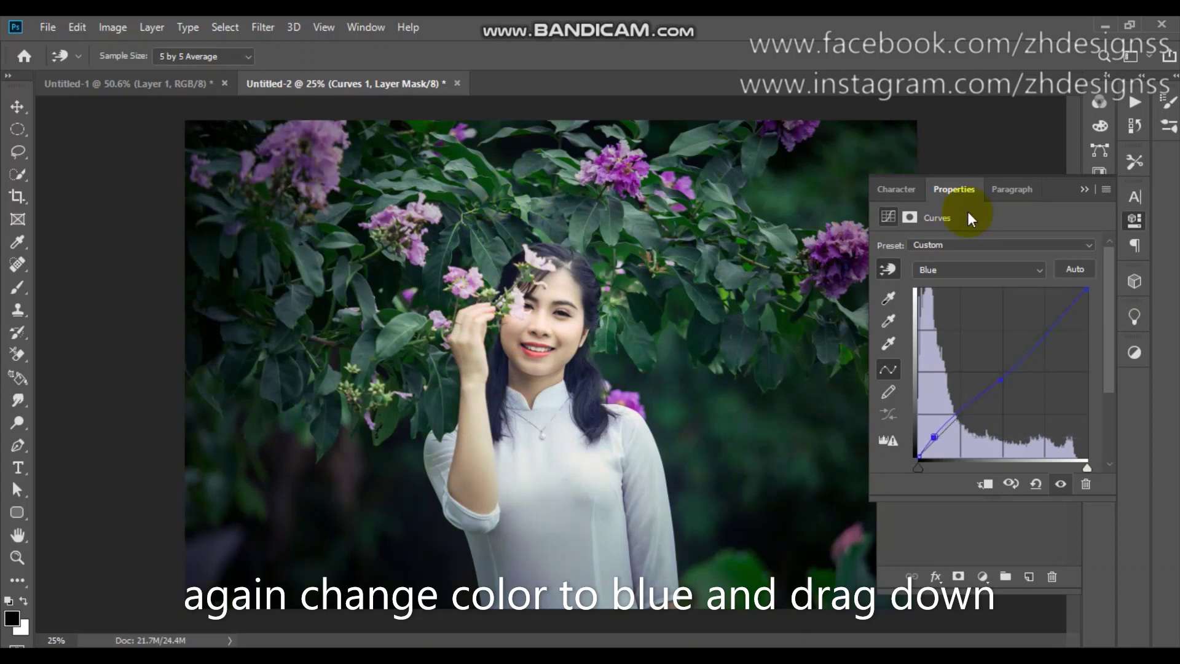
- Toggle Curves 1 to compare, then add a Hue/Saturation layer with Saturation +4
click(1079, 189)
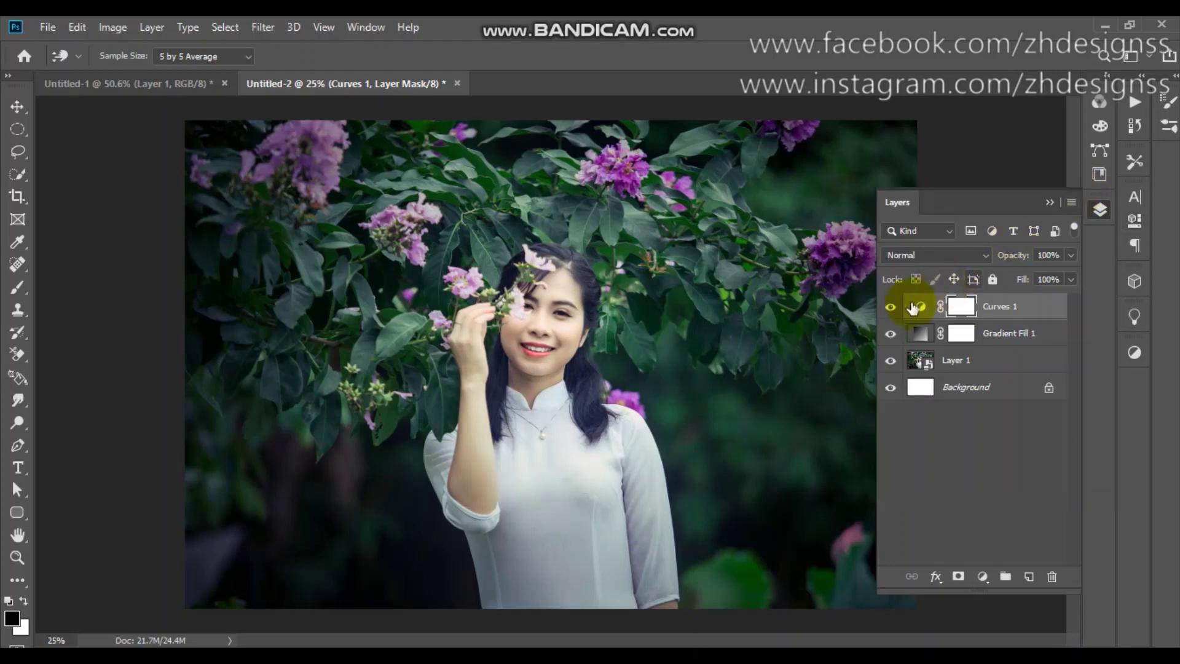
click(890, 307)
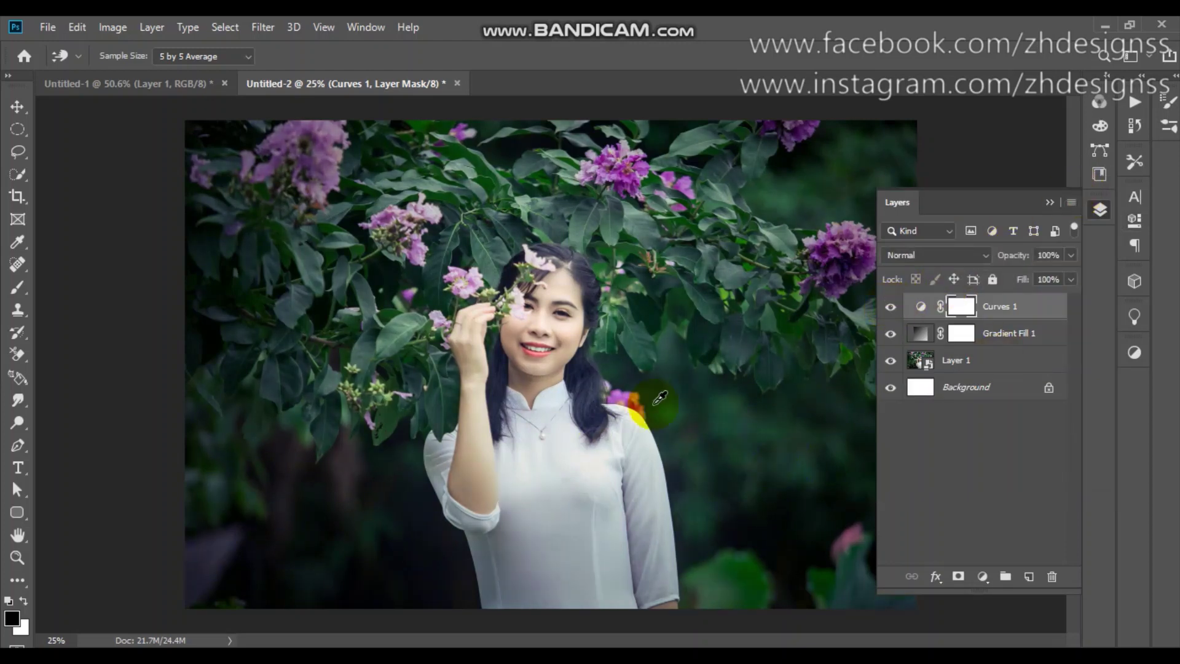
key(v)
click(982, 577)
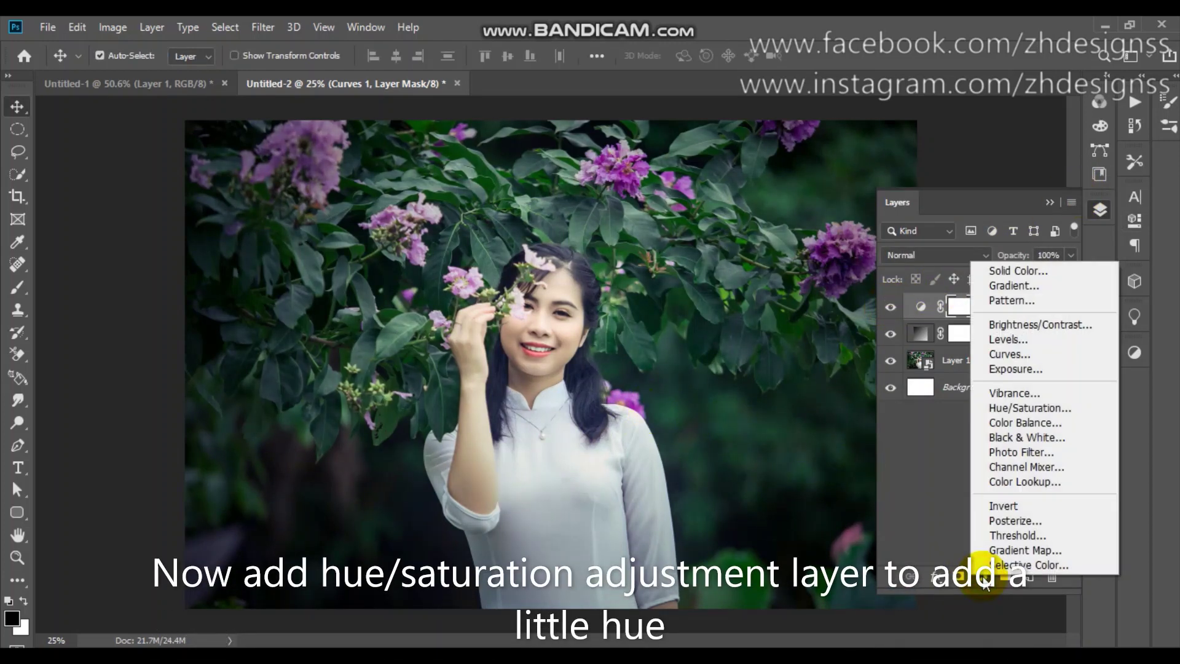
click(1023, 409)
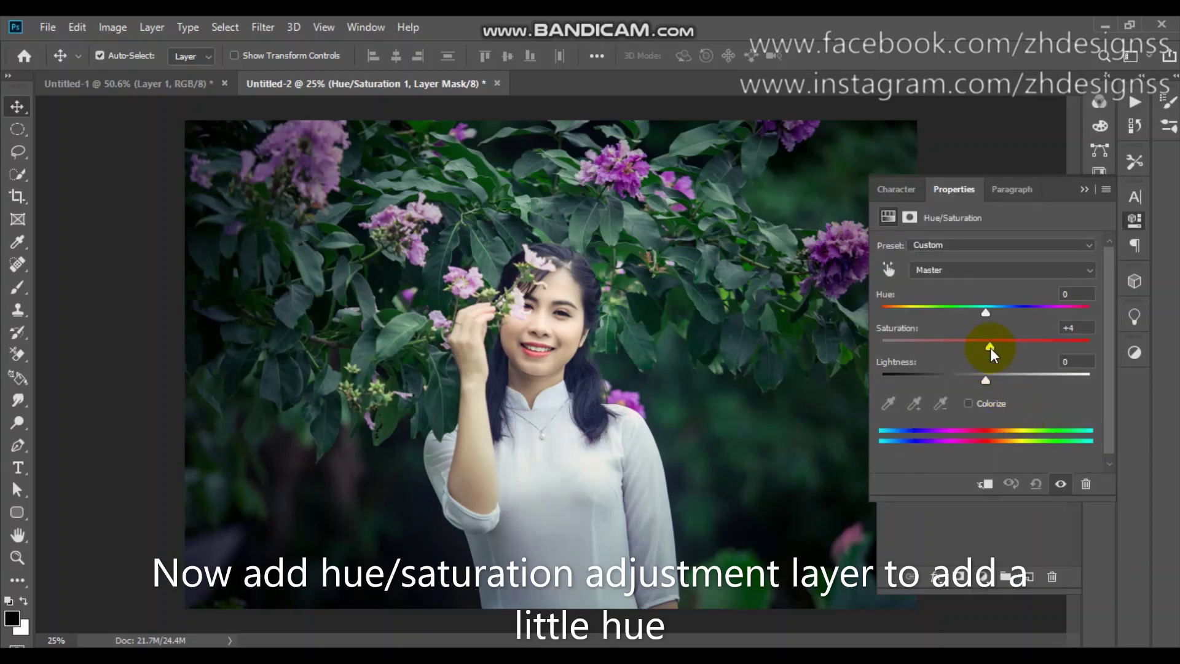
click(989, 526)
- Add a Color Balance layer with Midtones Cyan-Red at +13
click(985, 576)
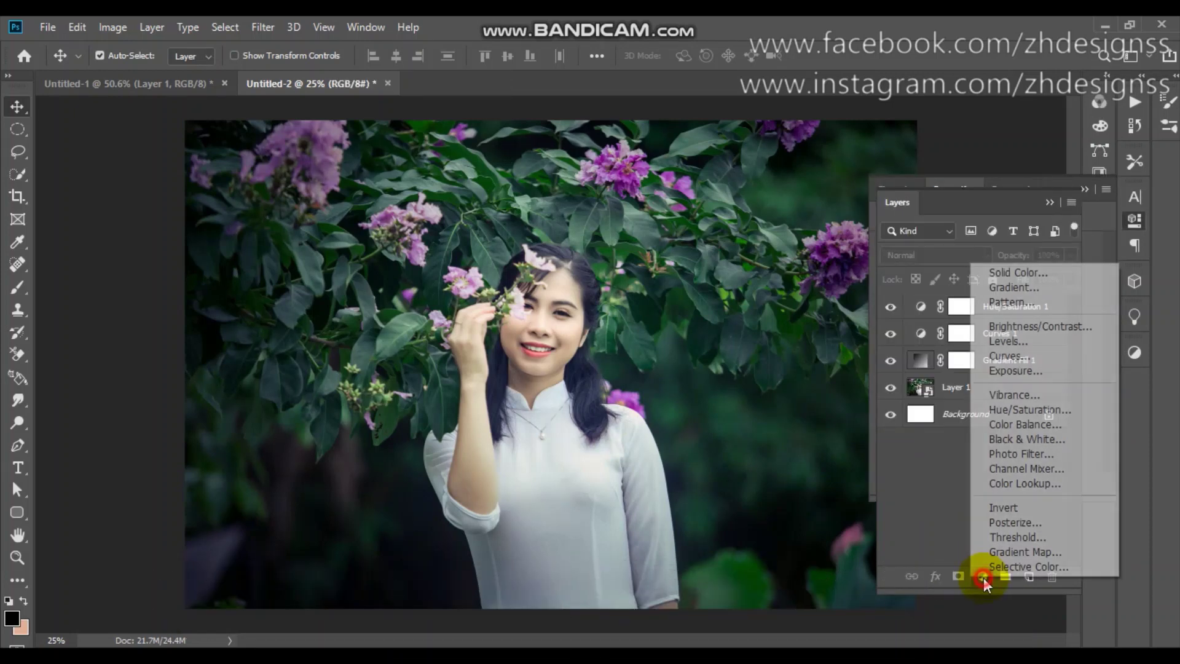
click(996, 425)
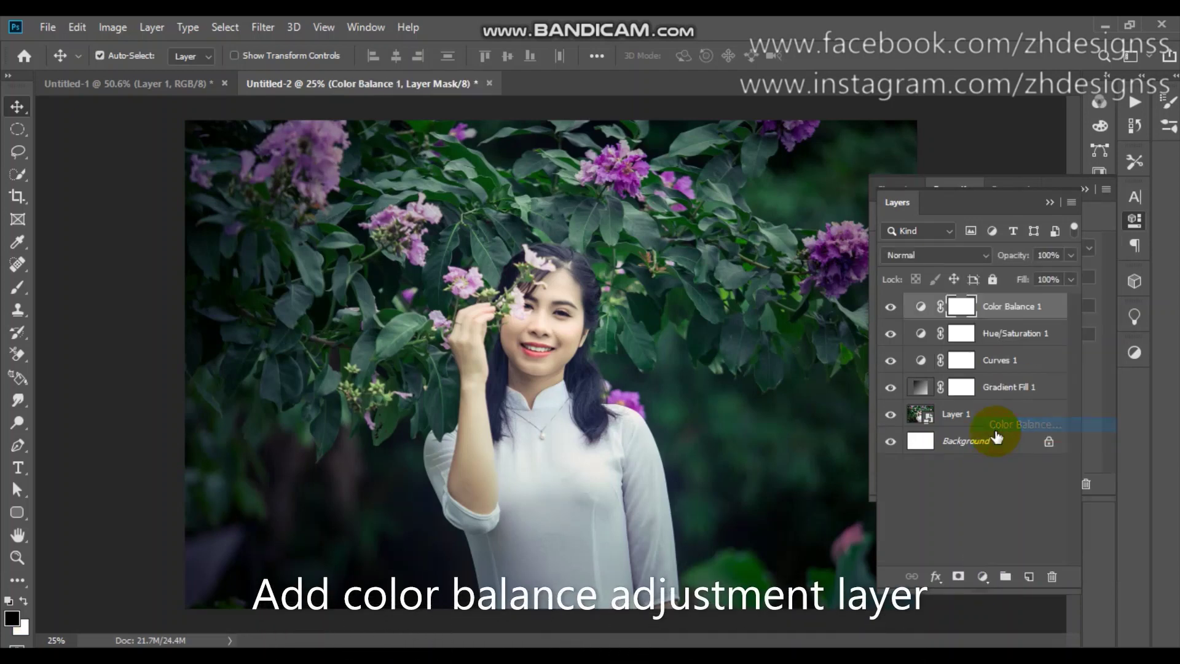
double_click(920, 306)
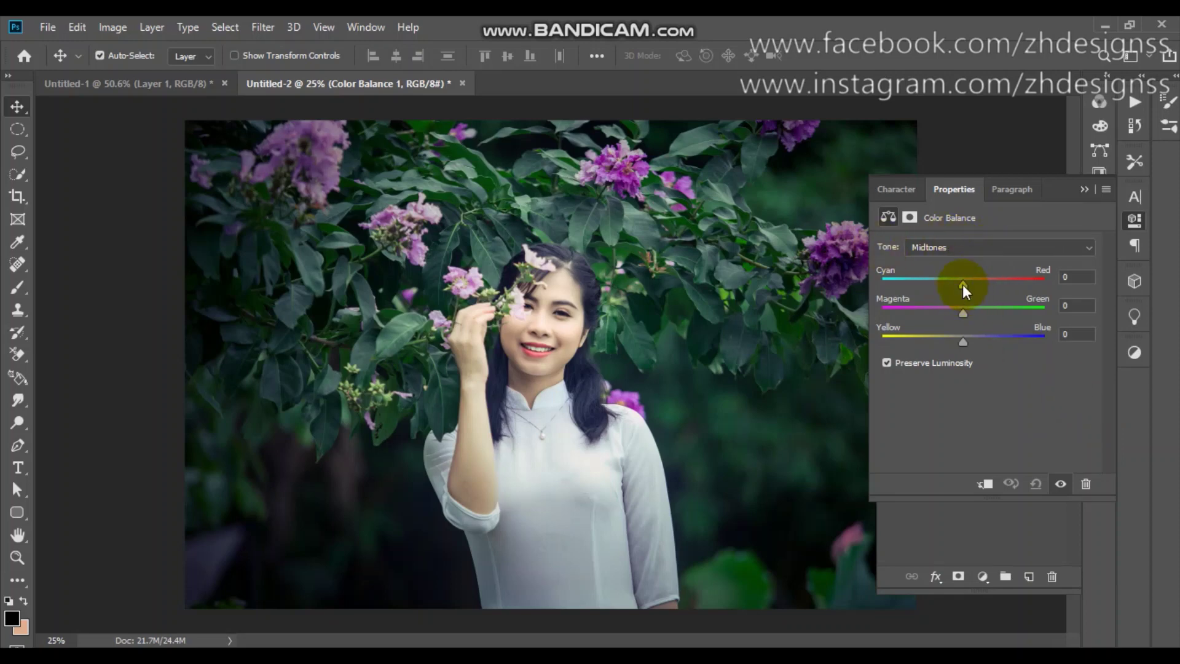
drag(962, 284, 974, 286)
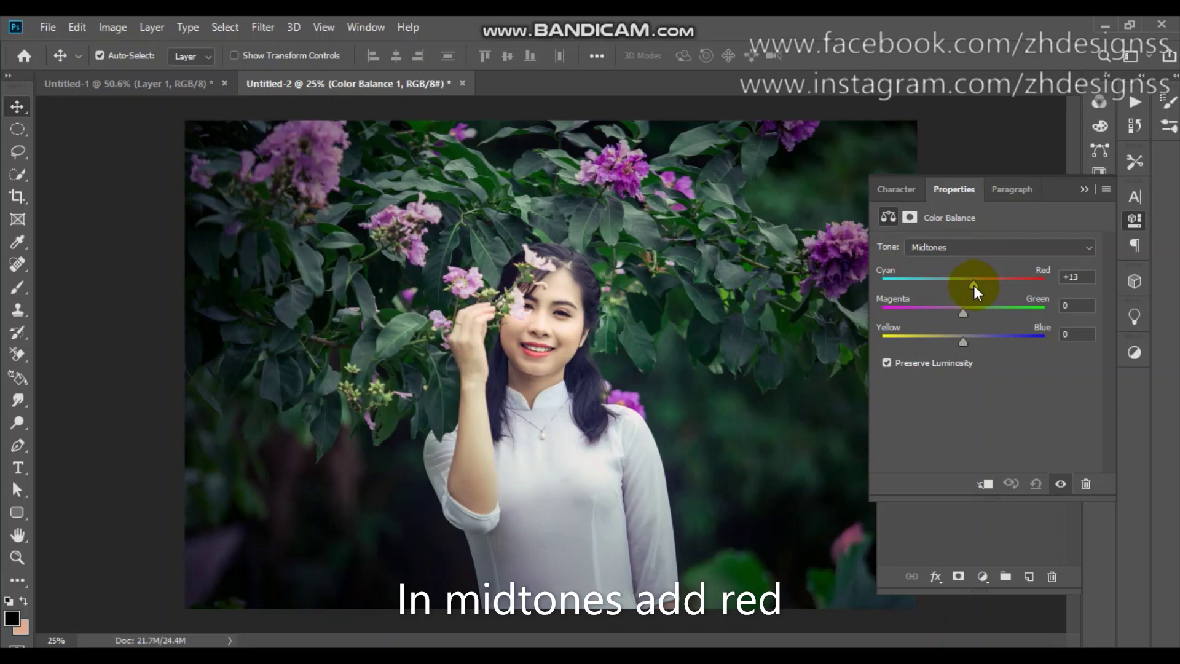
- Set the Highlights to Yellow-Blue +10 and Cyan-Red +10
click(960, 251)
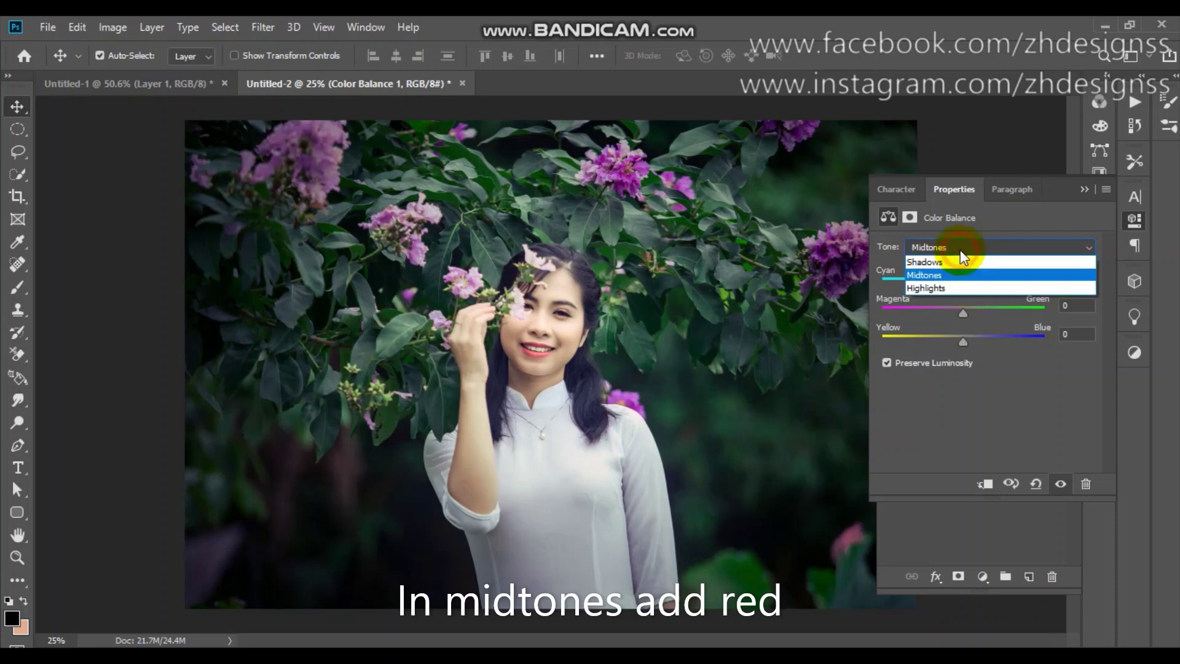
click(963, 287)
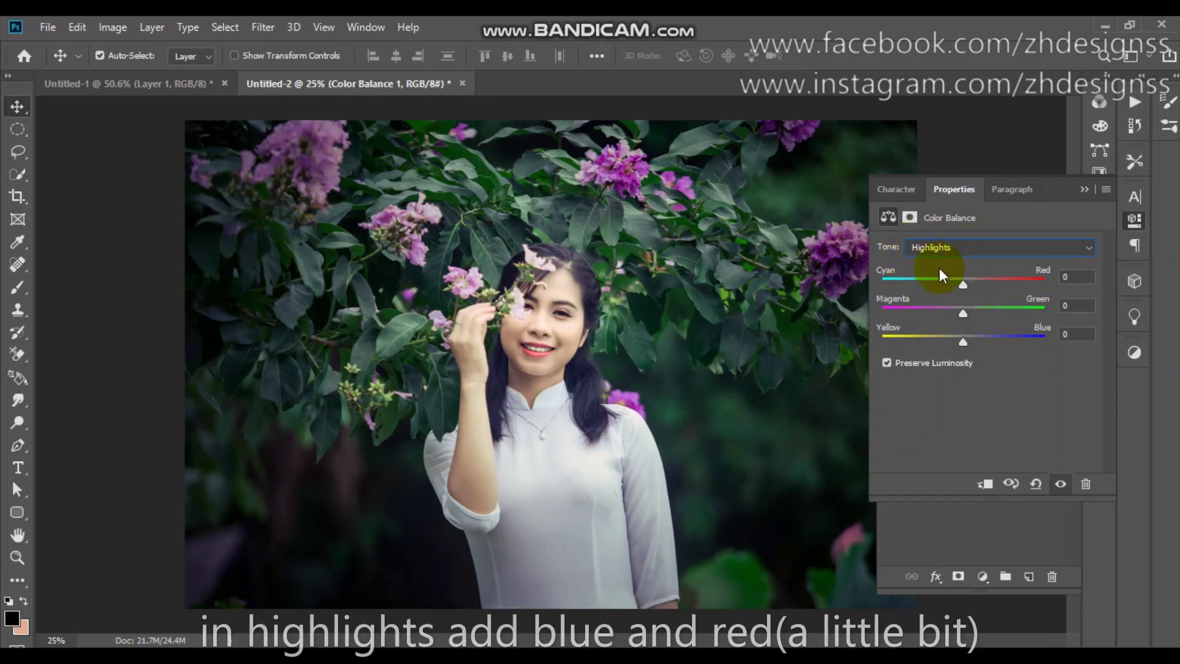
drag(962, 342, 973, 342)
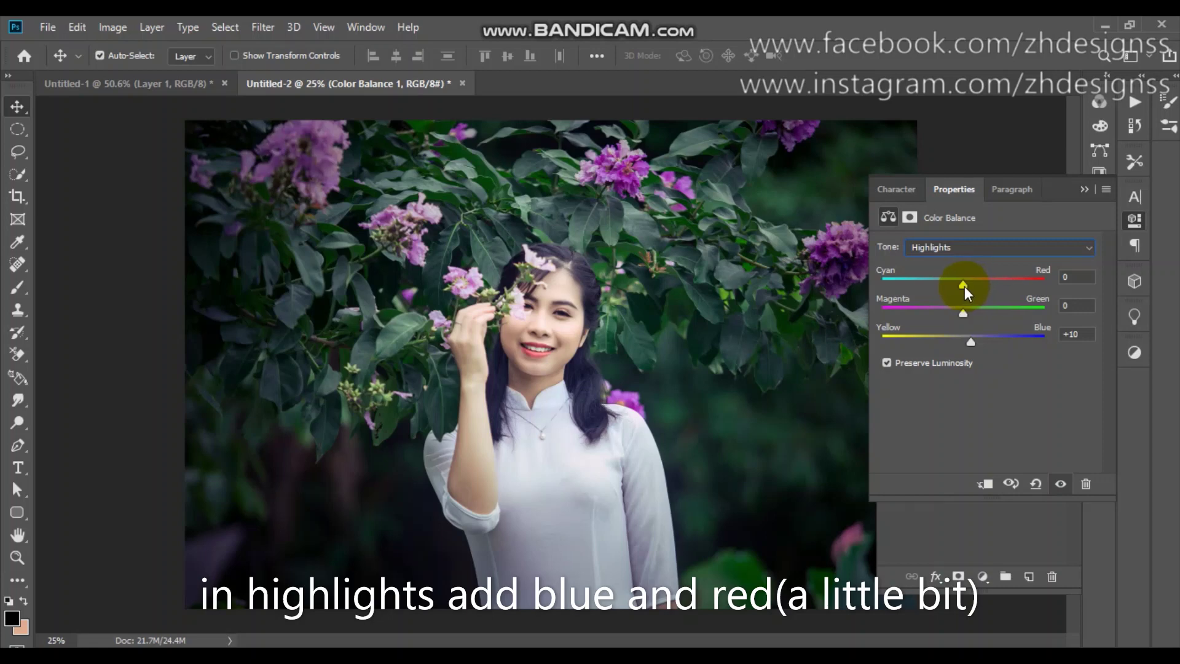
drag(964, 285, 971, 286)
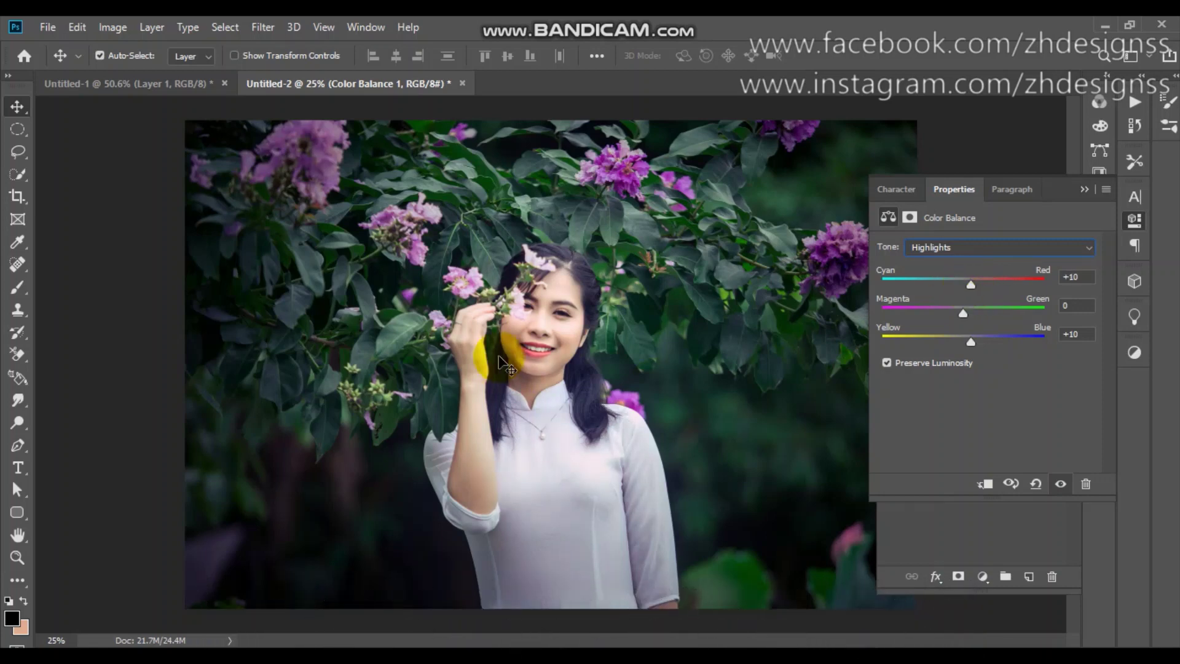
click(1085, 190)
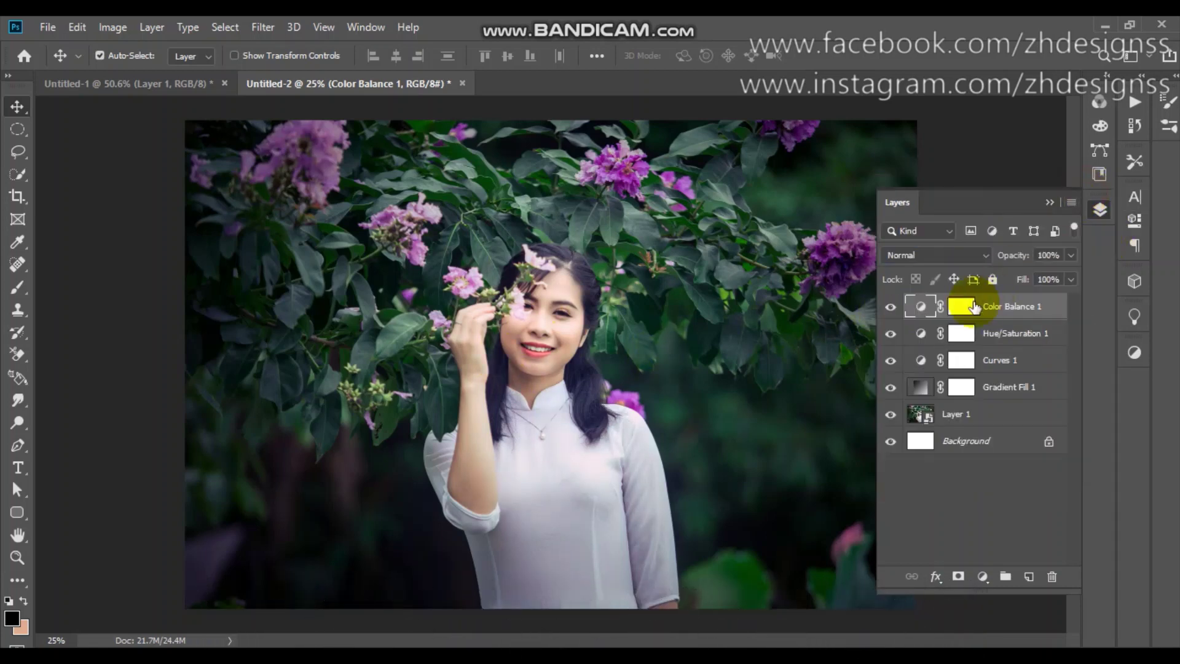
- Add Curves 2 and pull the bright end of the RGB curve slightly down from her face
click(982, 575)
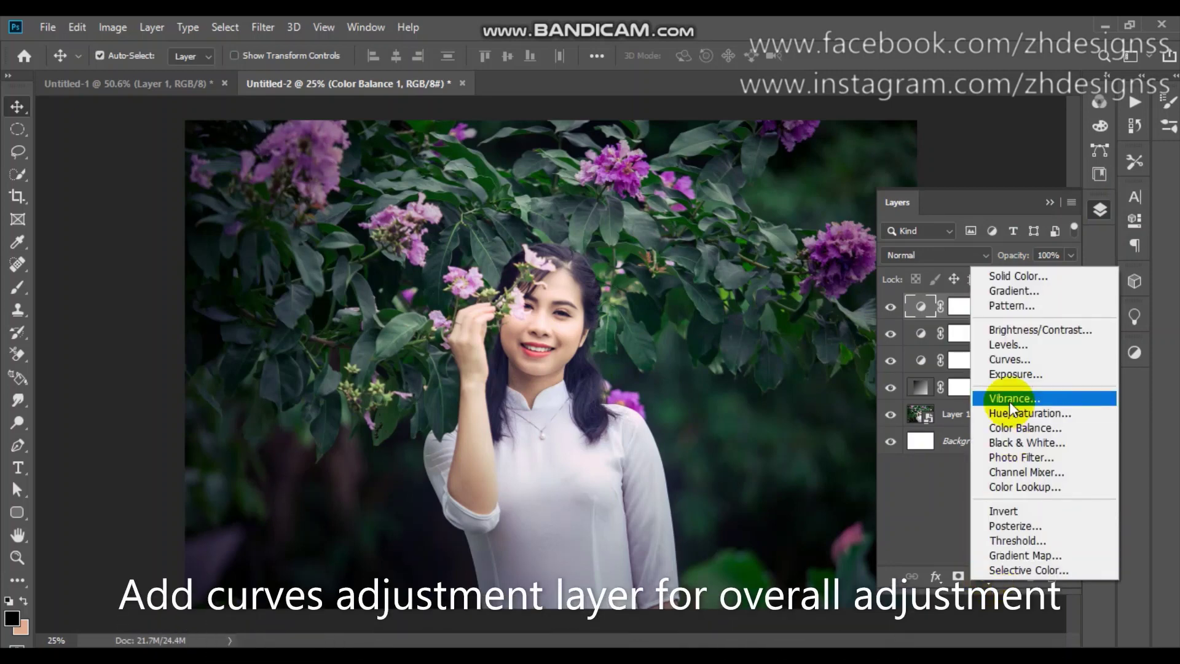
click(1017, 363)
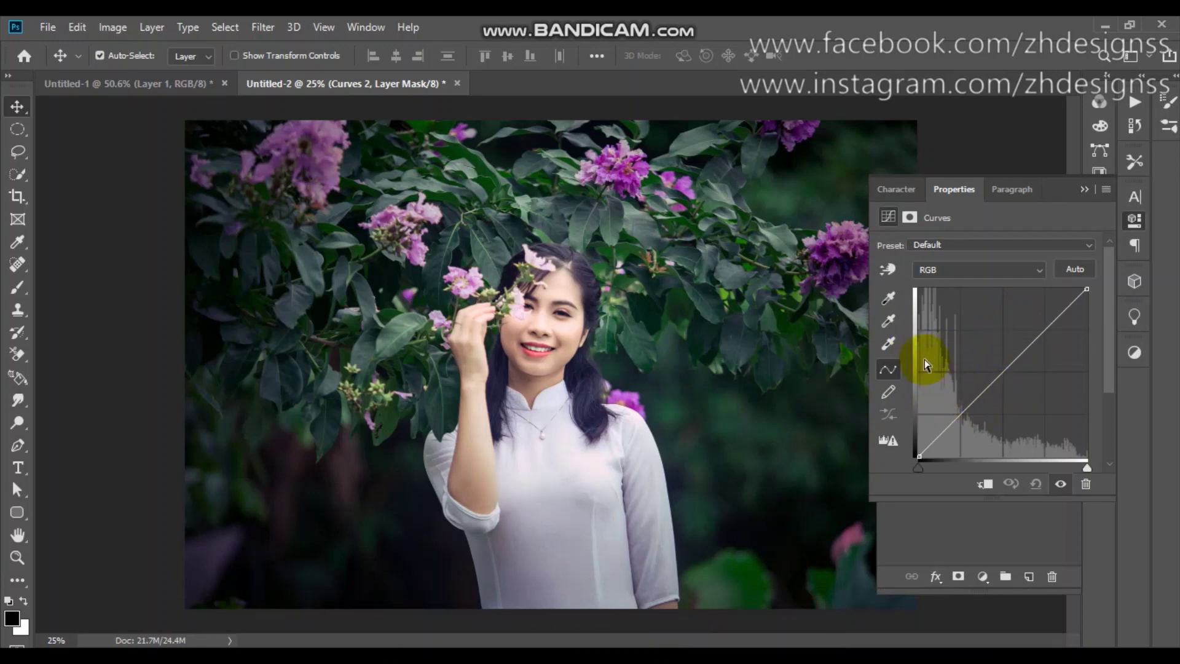
click(889, 271)
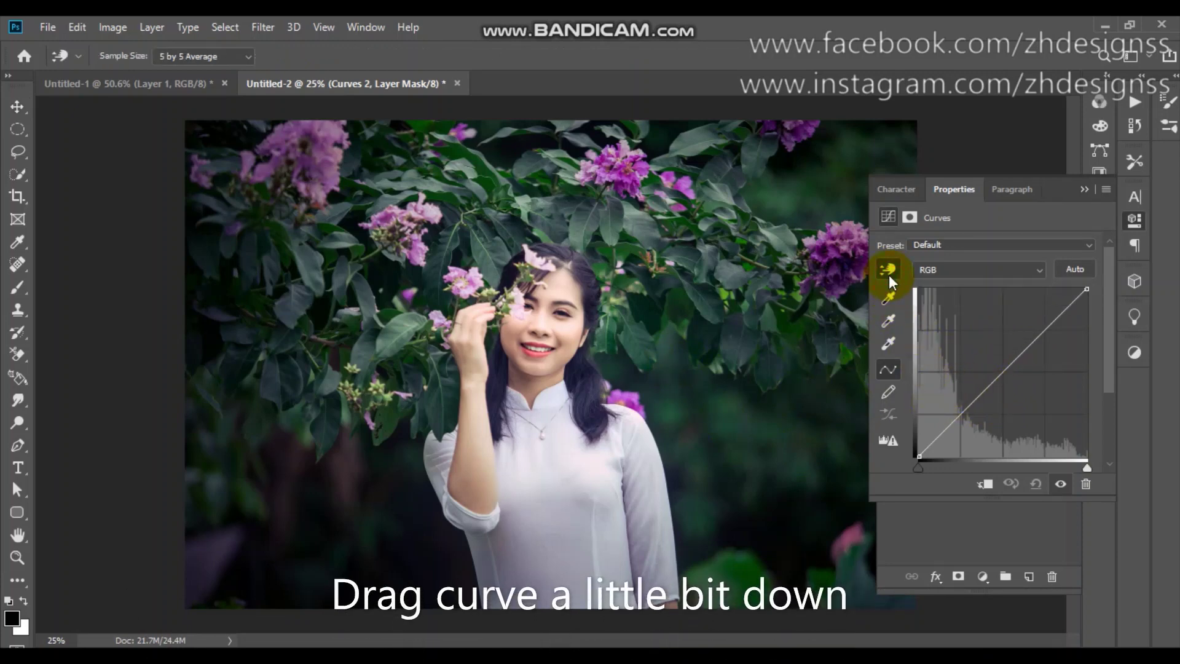
click(587, 329)
drag(574, 323, 573, 329)
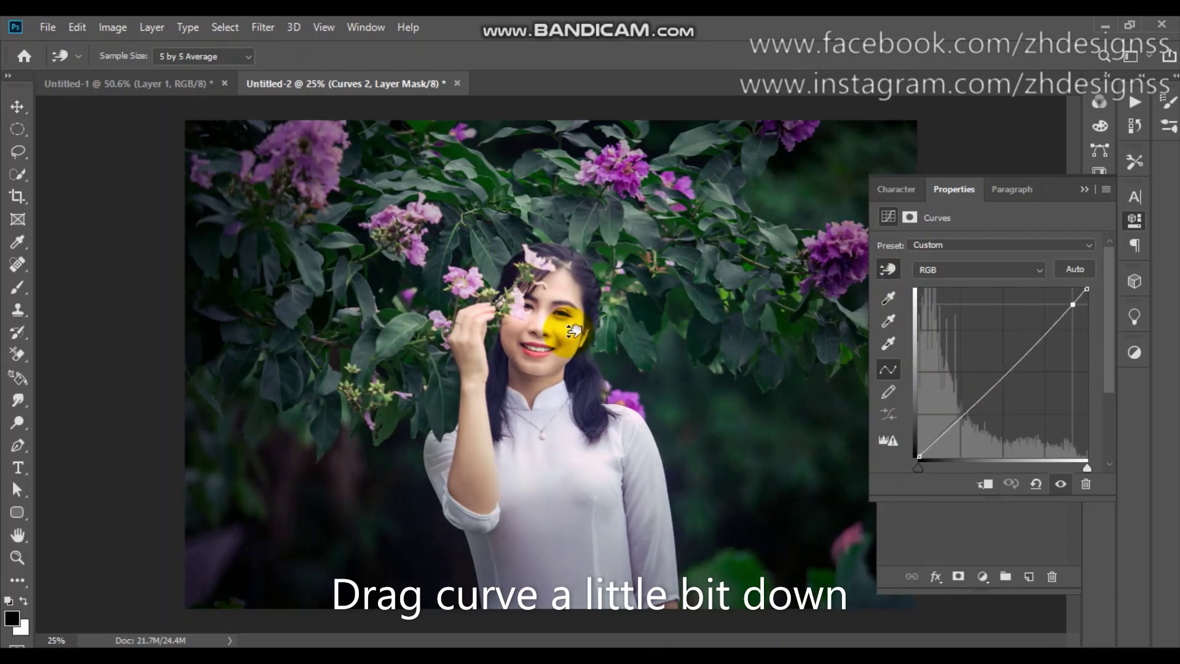
click(1085, 190)
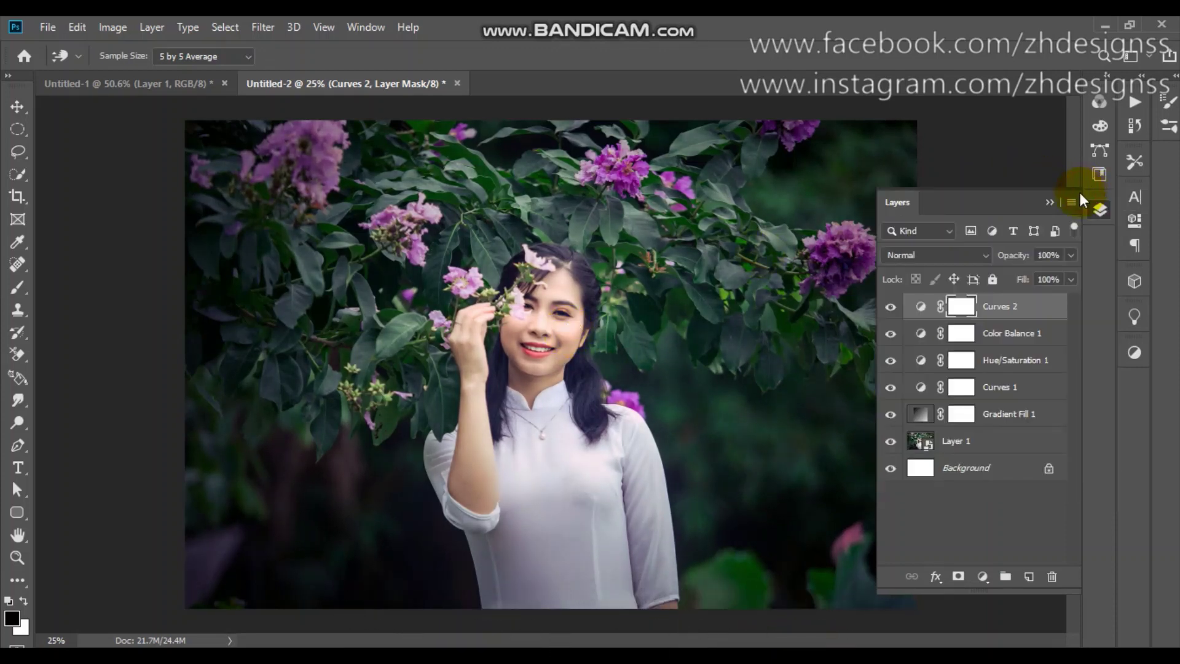
- Add a Selective Color layer with Reds Cyan set to -19%
click(982, 576)
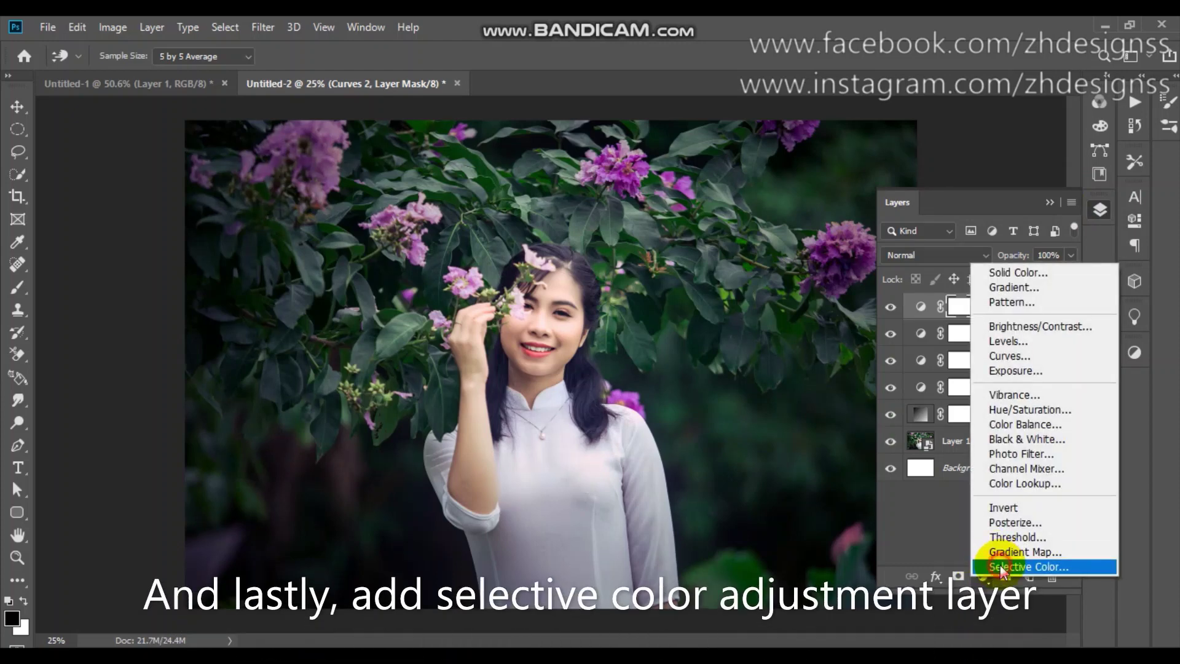
click(1000, 565)
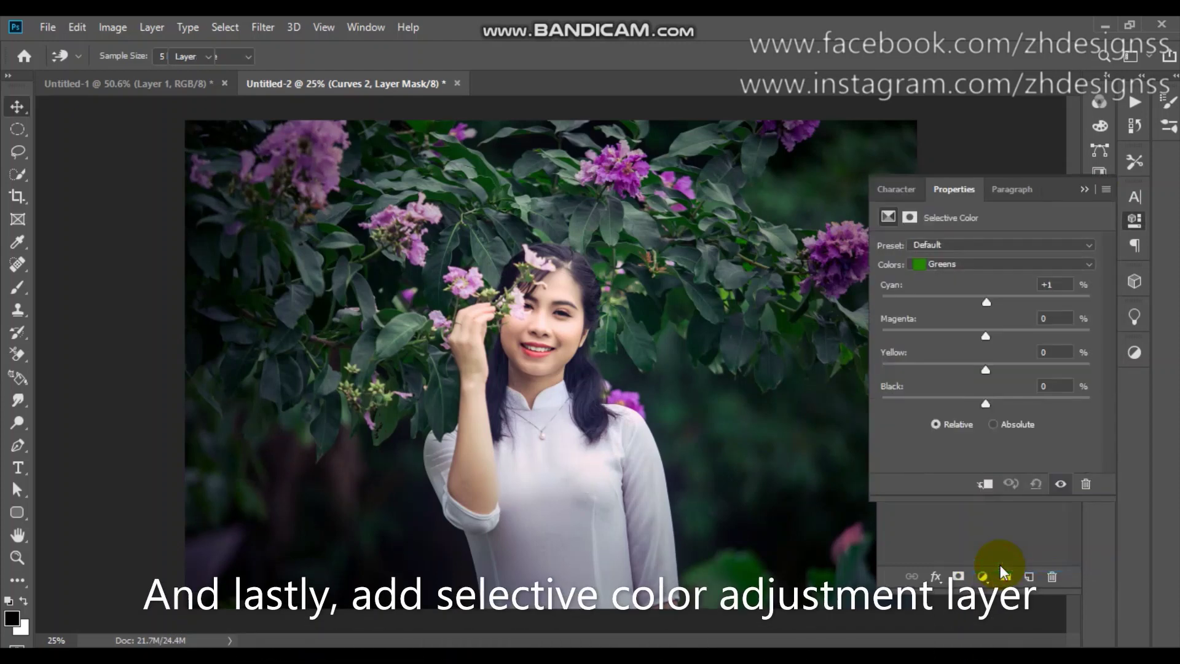
click(972, 263)
click(972, 281)
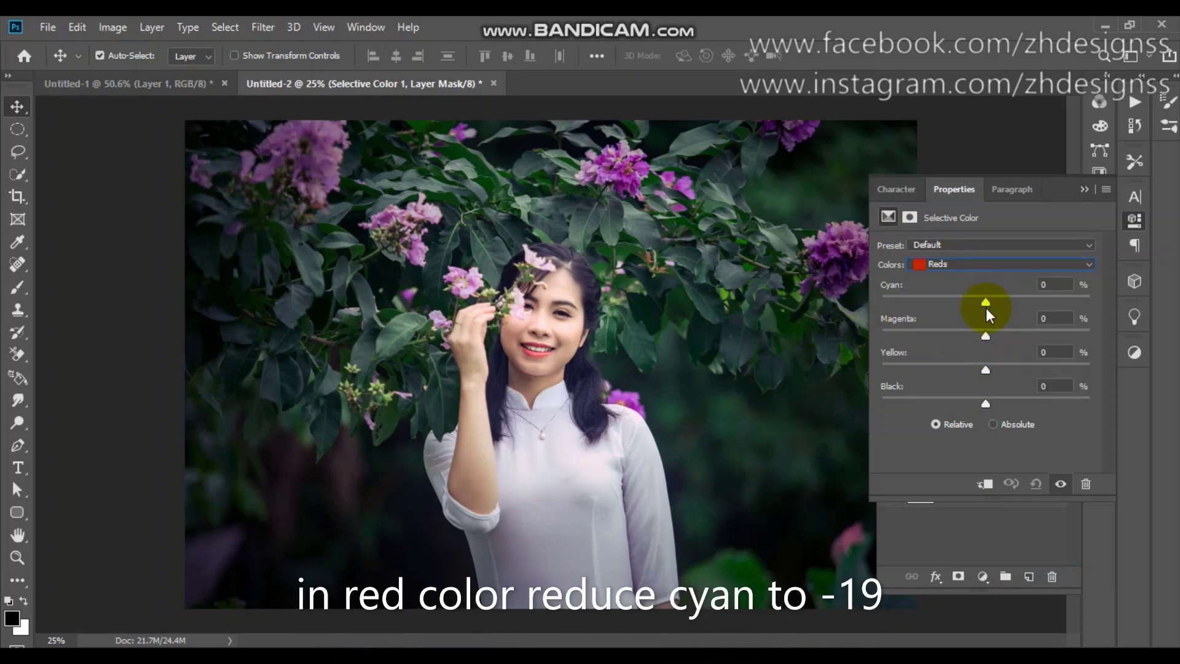
drag(986, 302, 975, 302)
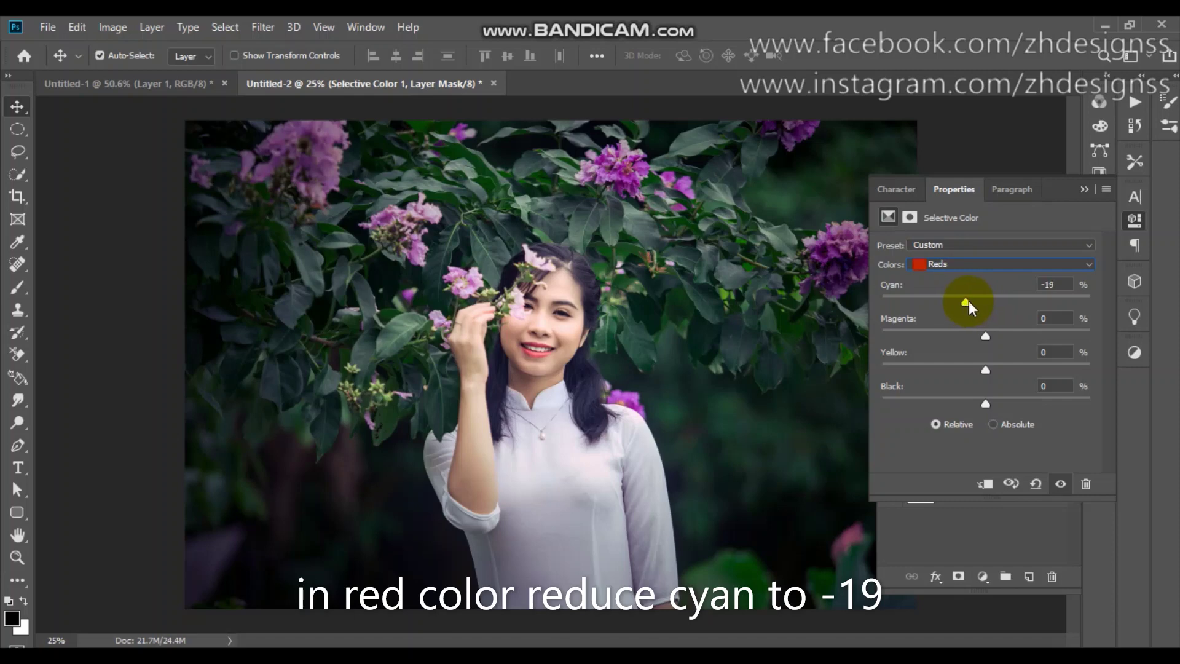
click(1082, 188)
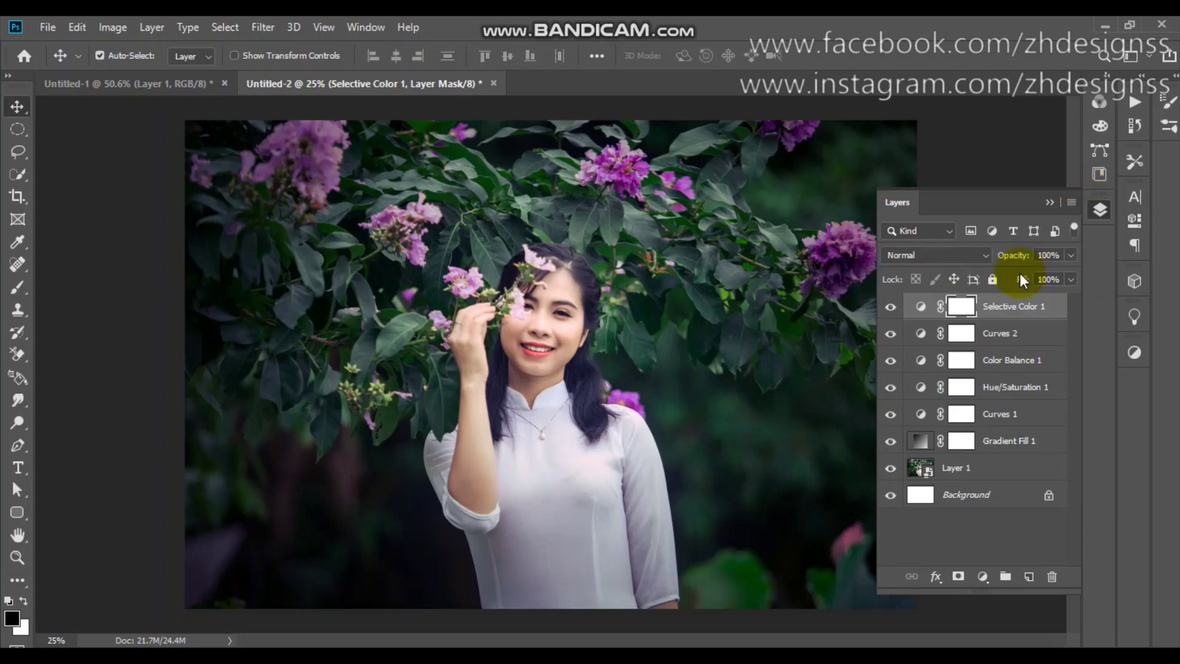
key(ctrl+plus)
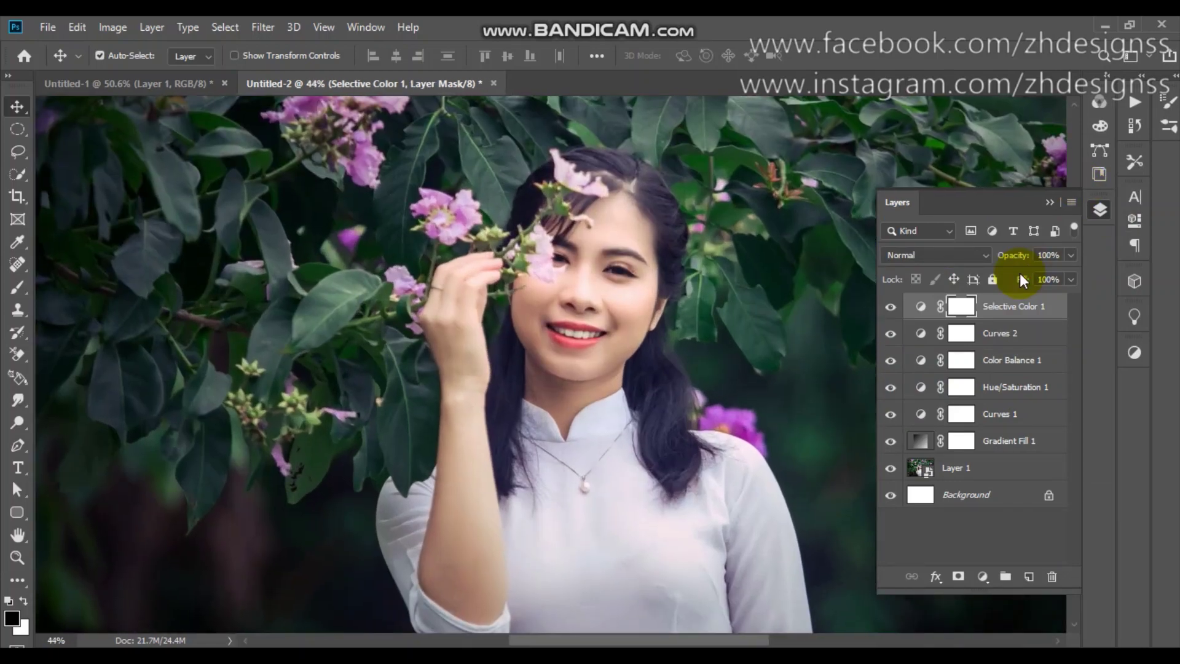
key(ctrl+0)
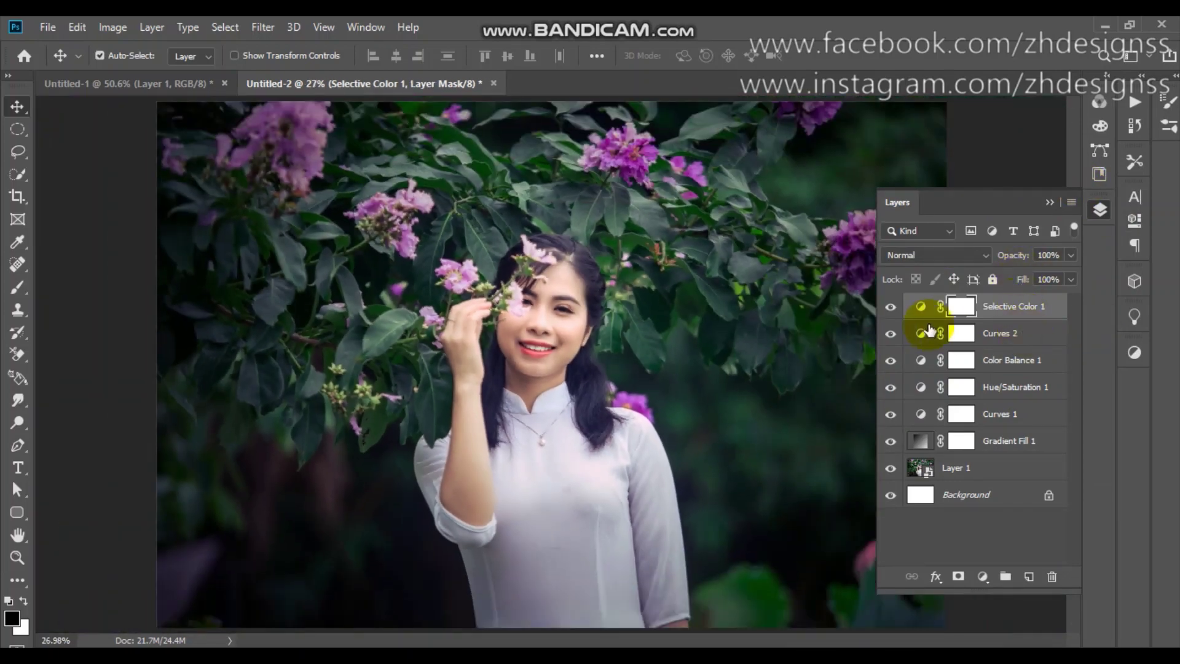
drag(889, 306, 890, 443)
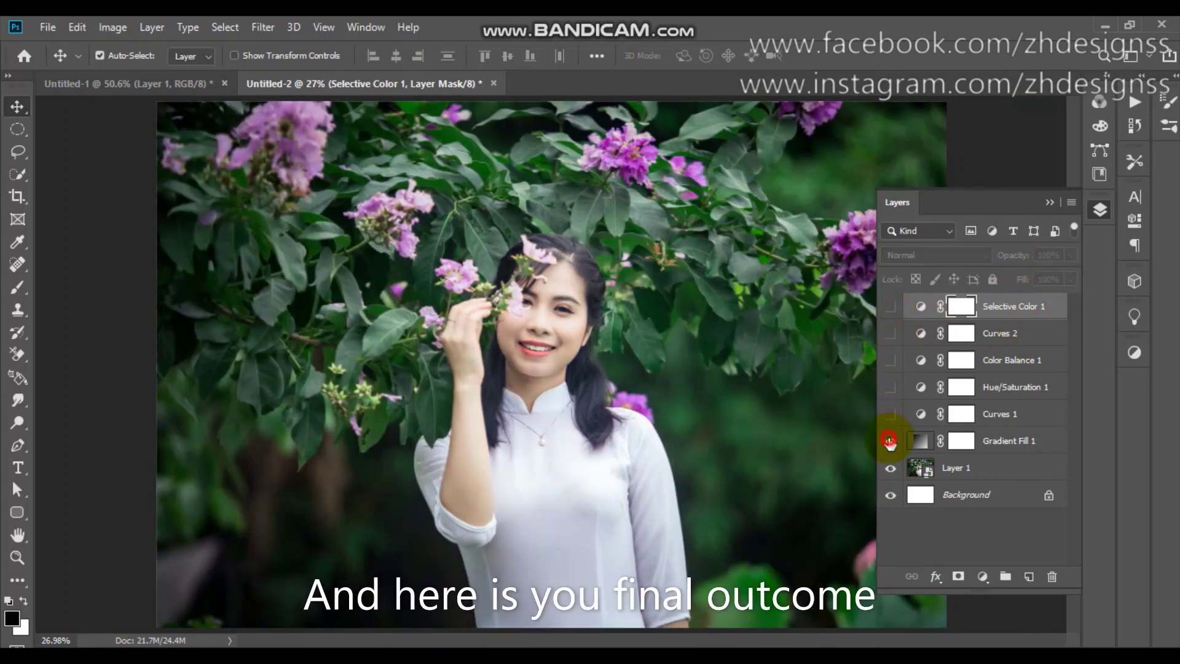
click(890, 441)
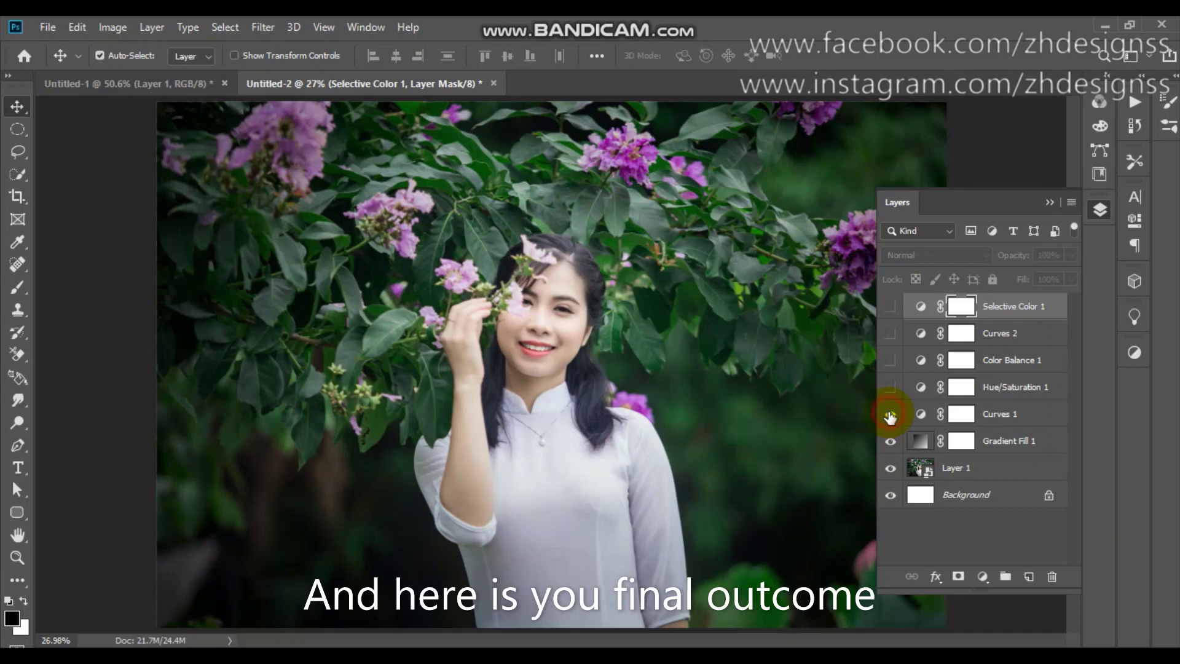
click(889, 416)
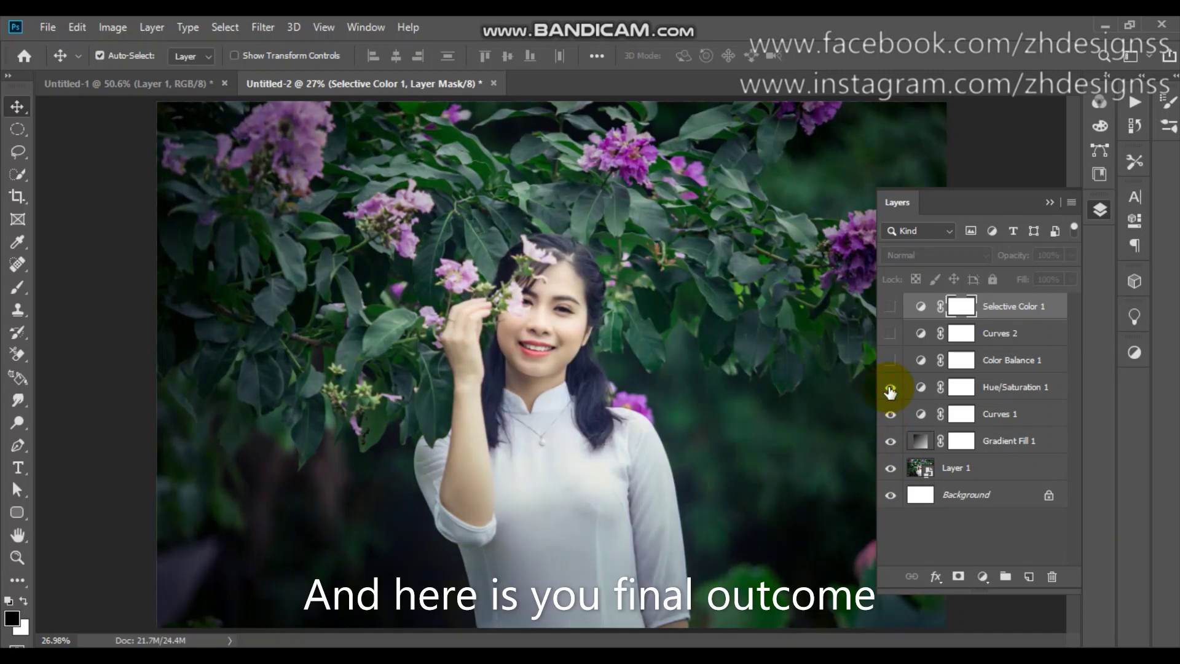
click(889, 333)
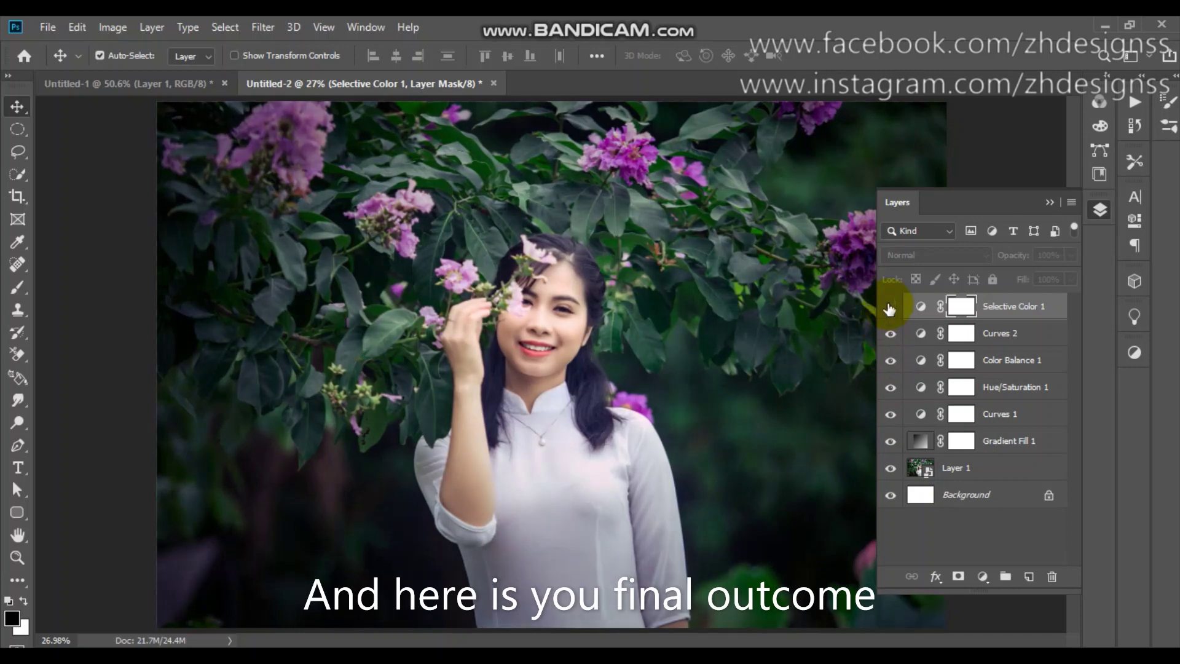
click(889, 307)
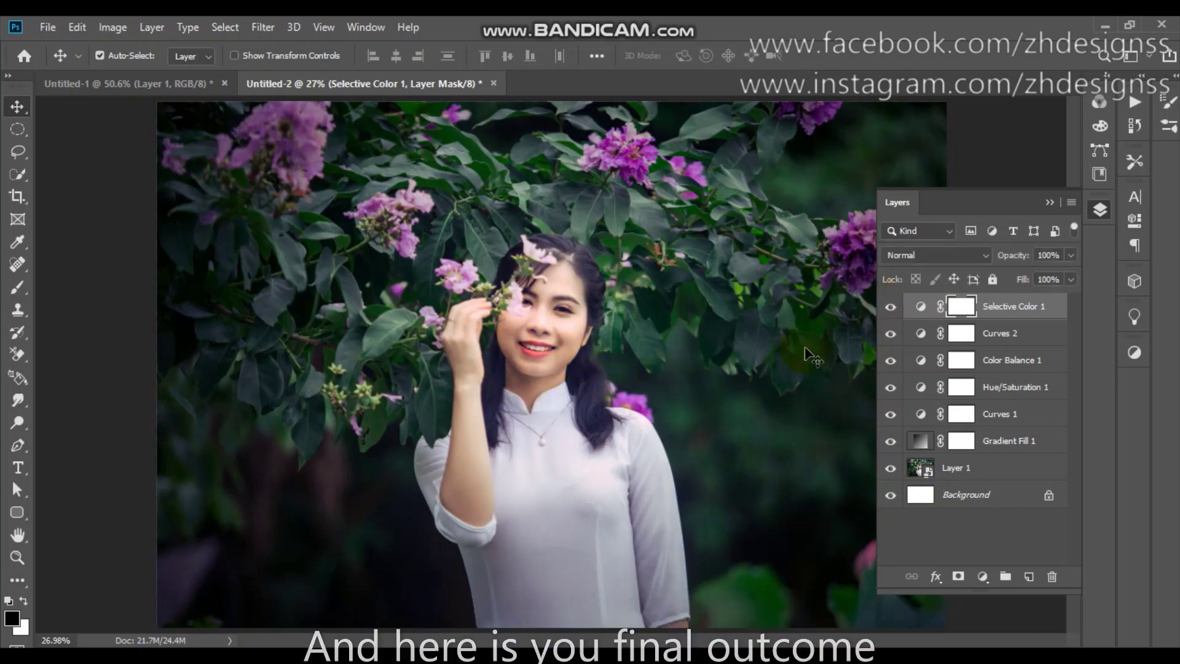